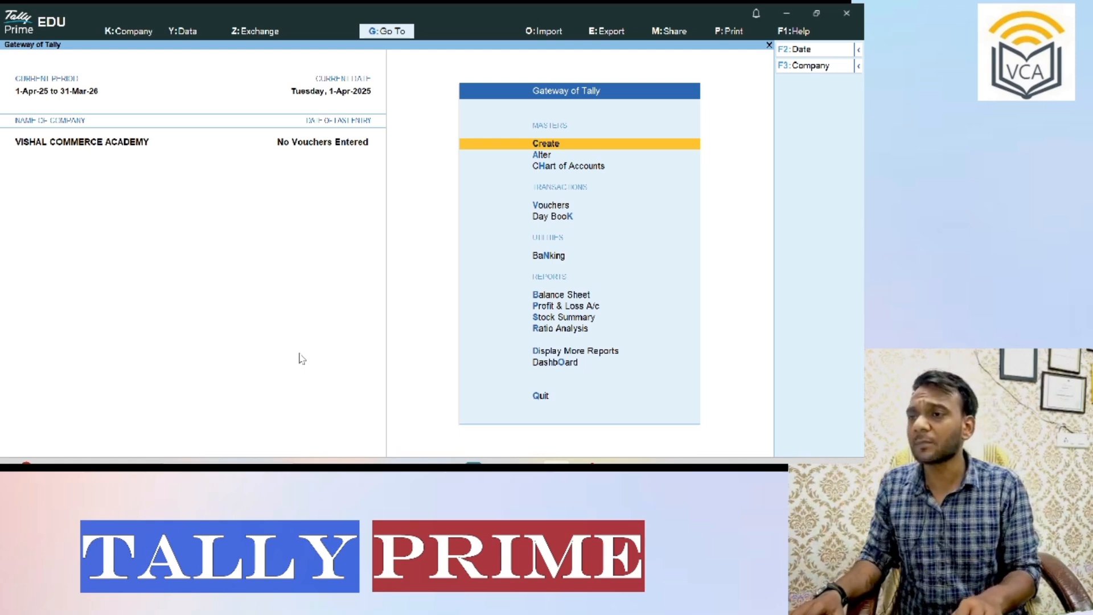
- Start a Journal voucher dated 1-Apr-25
{"action": "key", "text": "Down"}
{"action": "key", "text": "Down"}
{"action": "key", "text": "Down"}
{"action": "key", "text": "Return"}
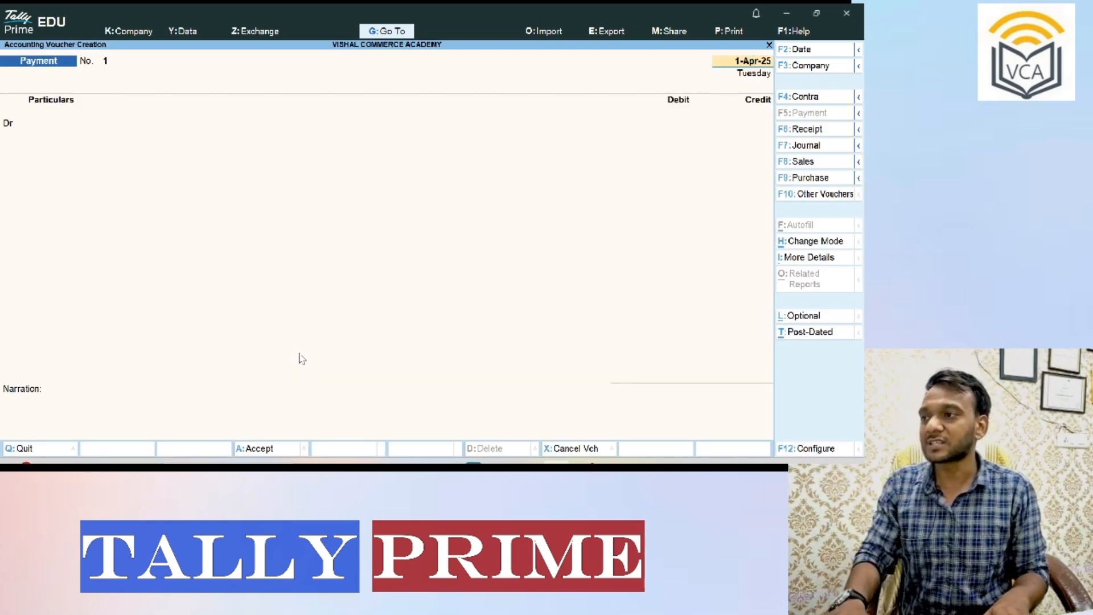
{"action": "key", "text": "F7"}
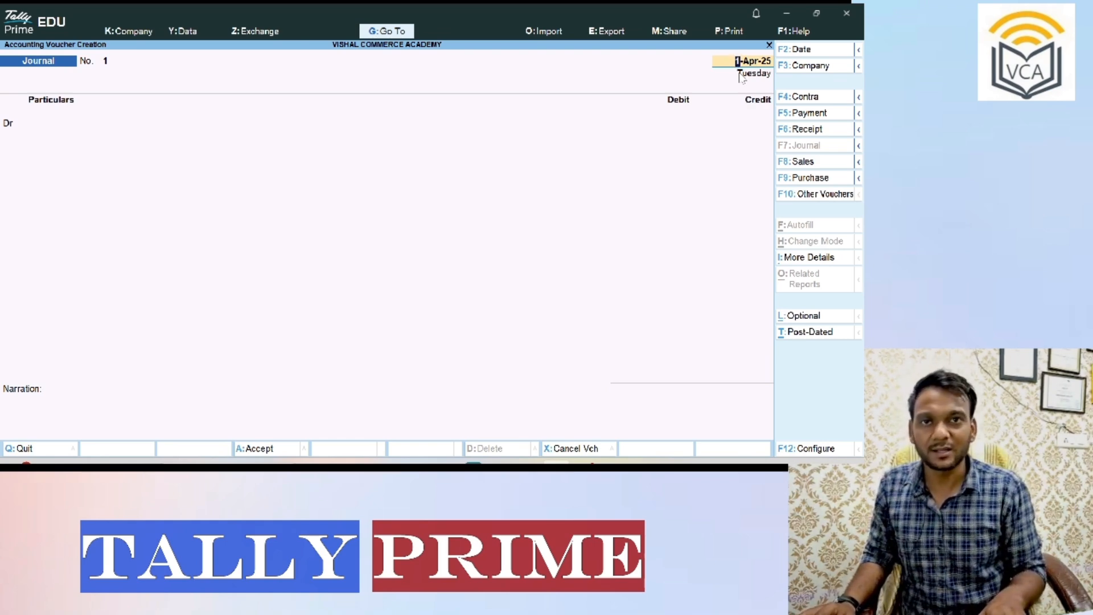
{"action": "key", "text": "Return"}
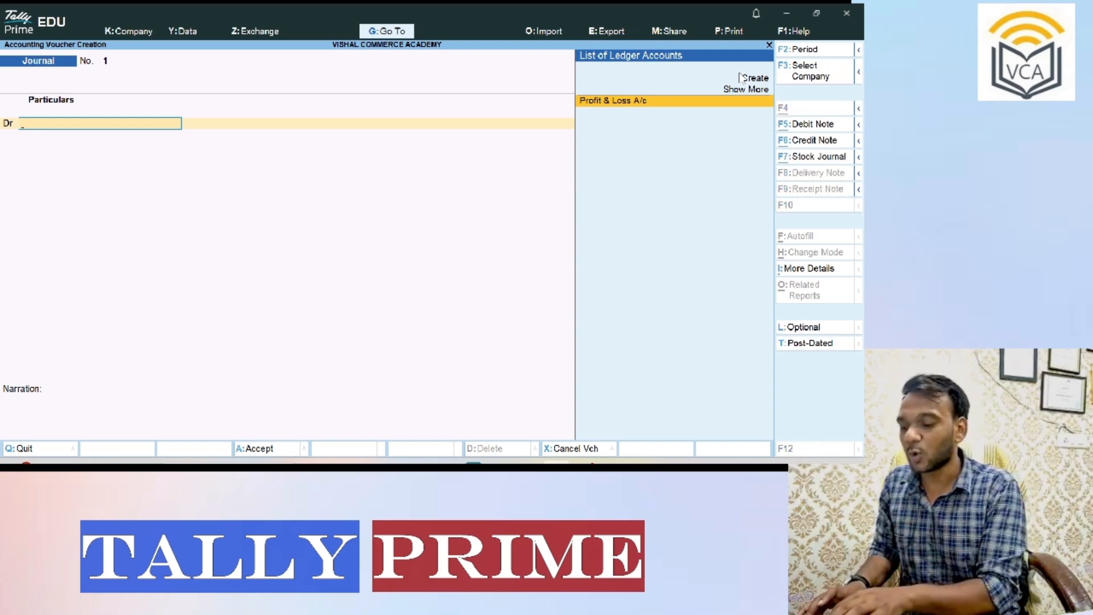
- Create a SALARY ledger under Indirect Expenses from the journal's debit line, leaving the ledger type Not Applicable
{"action": "key", "text": "alt+c"}
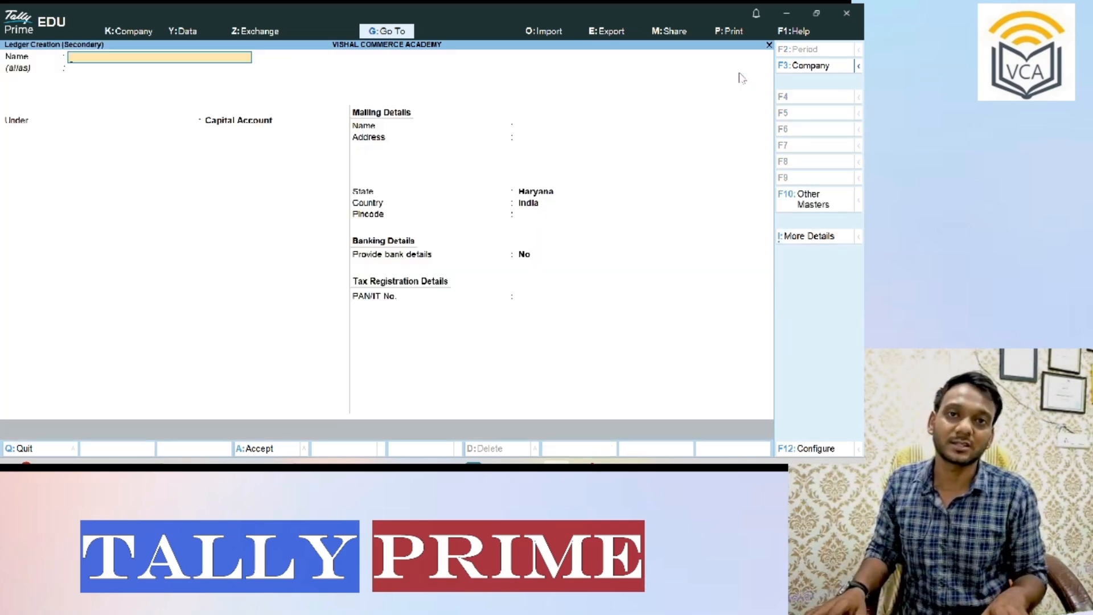
{"action": "type", "text": "SALARY"}
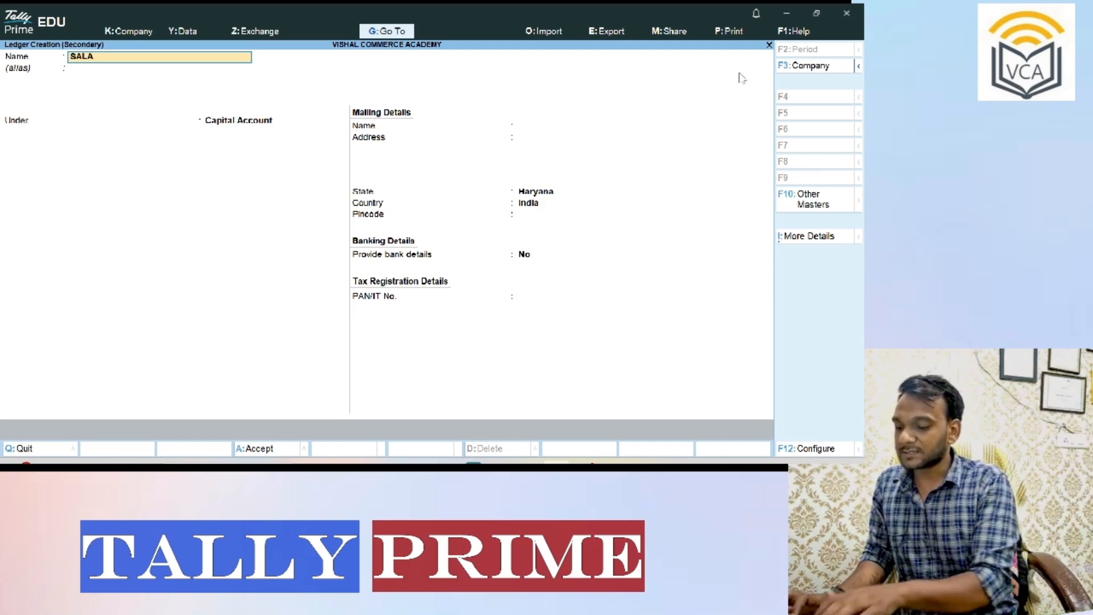
{"action": "key", "text": "Return"}
{"action": "key", "text": "Return"}
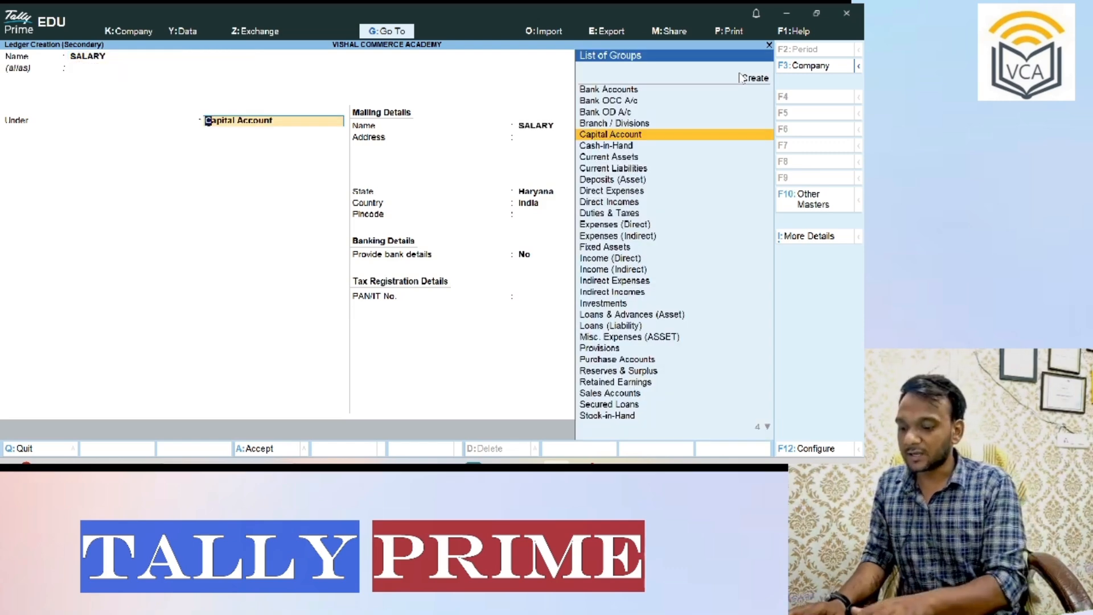
{"action": "type", "text": "INDIRECT"}
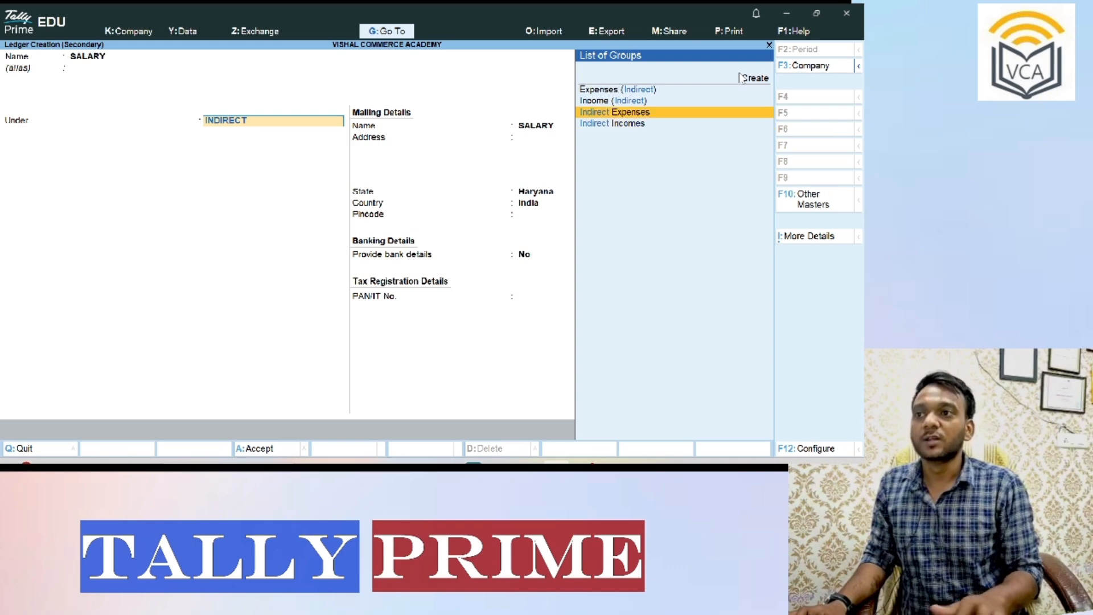
{"action": "key", "text": "Return"}
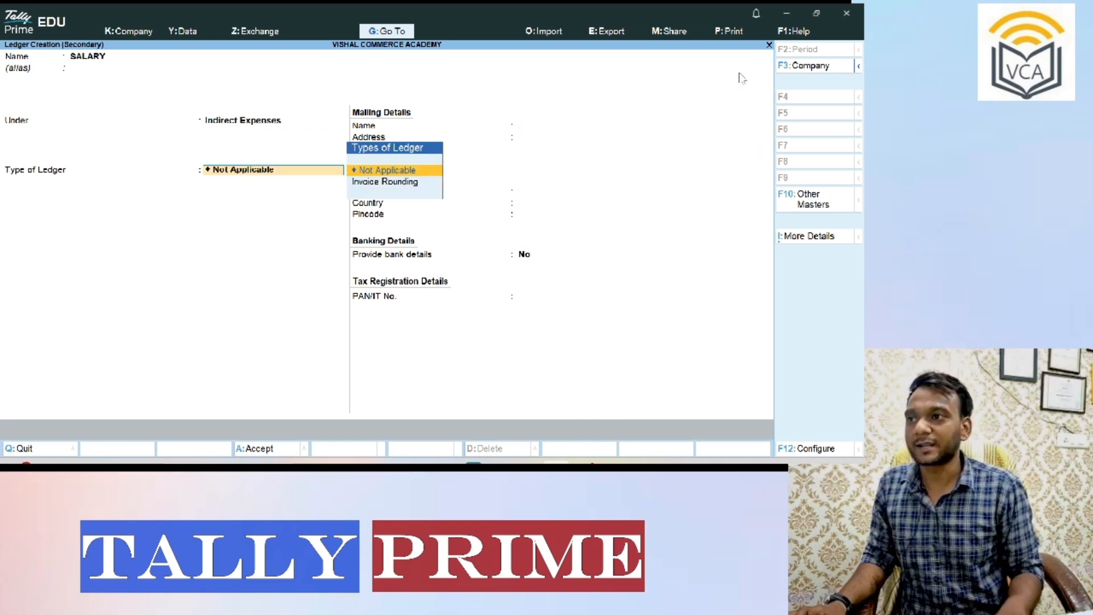
{"action": "key", "text": "Return"}
{"action": "key", "text": "Return"}
{"action": "key", "text": "Return"}
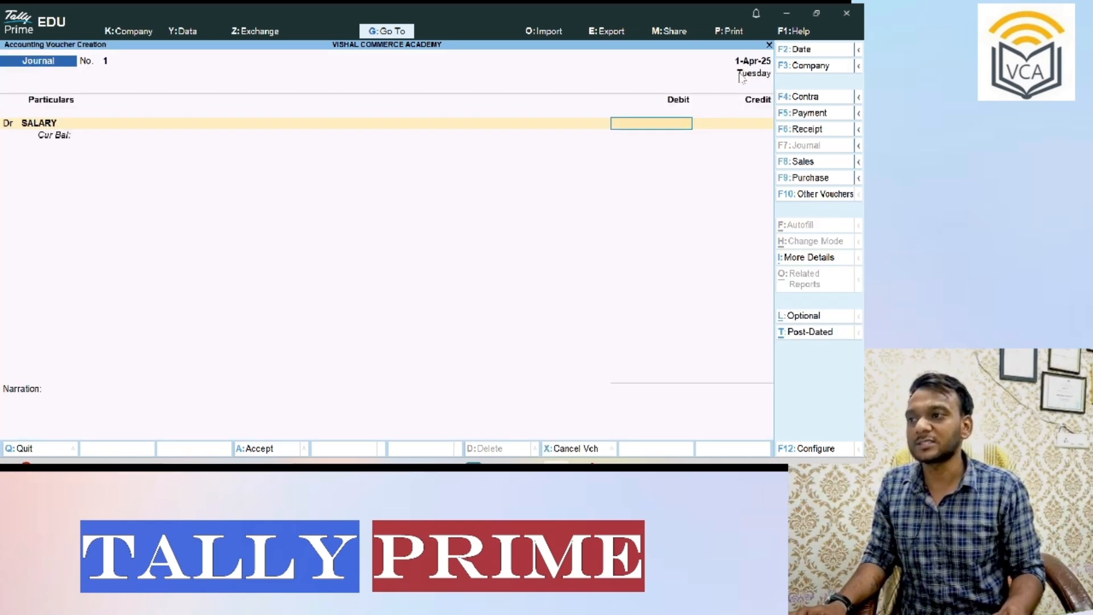
- Debit the SALARY ledger with 25000 and move on to the credit entry
{"action": "type", "text": "25000"}
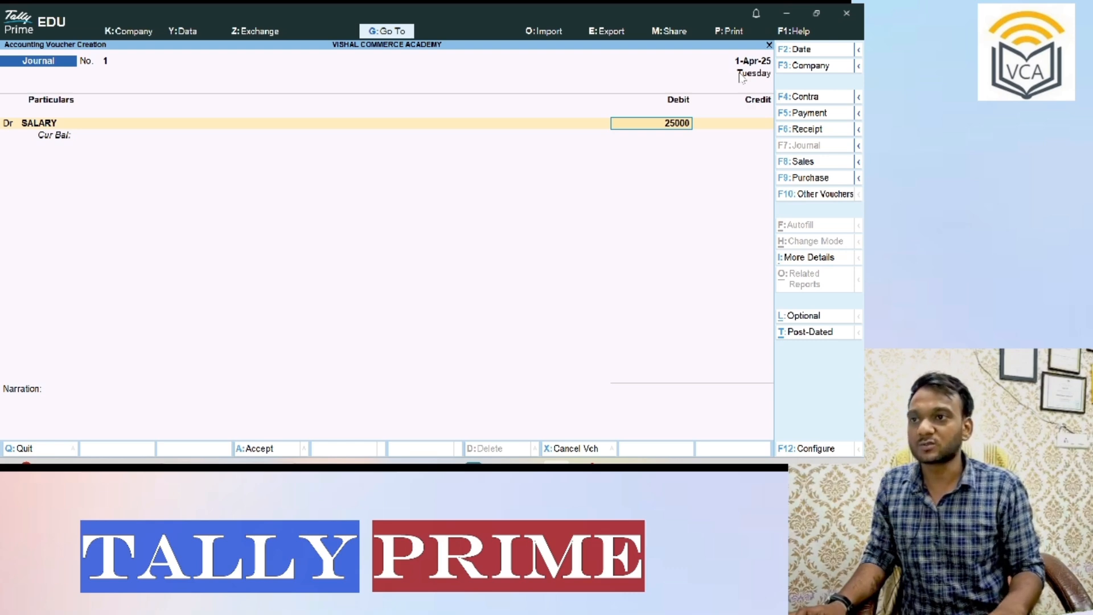
{"action": "key", "text": "Return"}
{"action": "key", "text": "Return"}
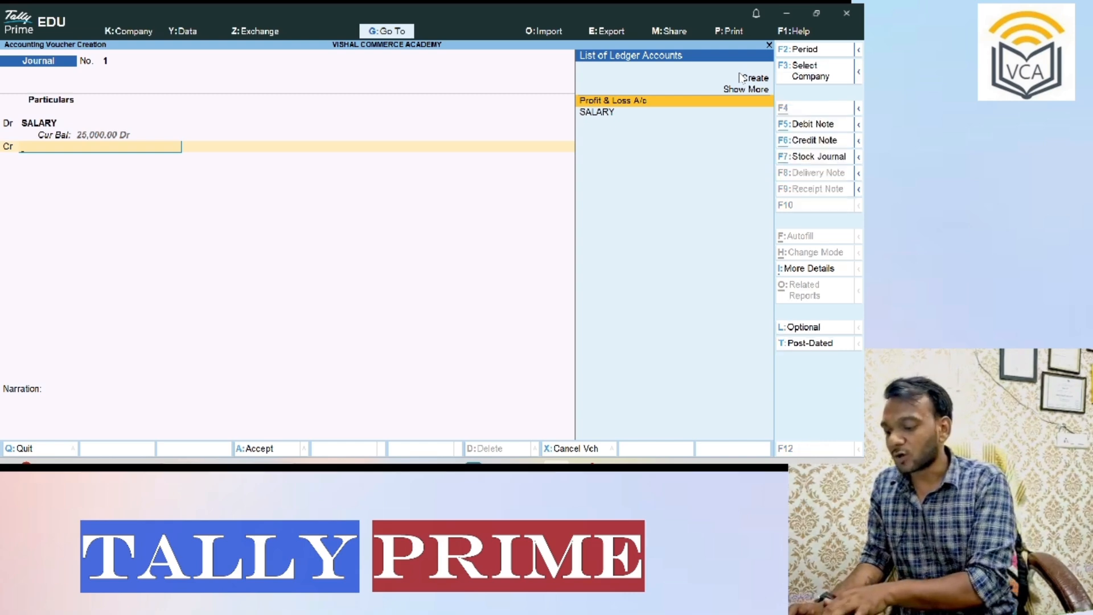
- Create a new ledger for the journal's credit line named SALARY PAYABLE and group it under Current Liabilities
{"action": "key", "text": "alt+c"}
{"action": "type", "text": "SALARY"}
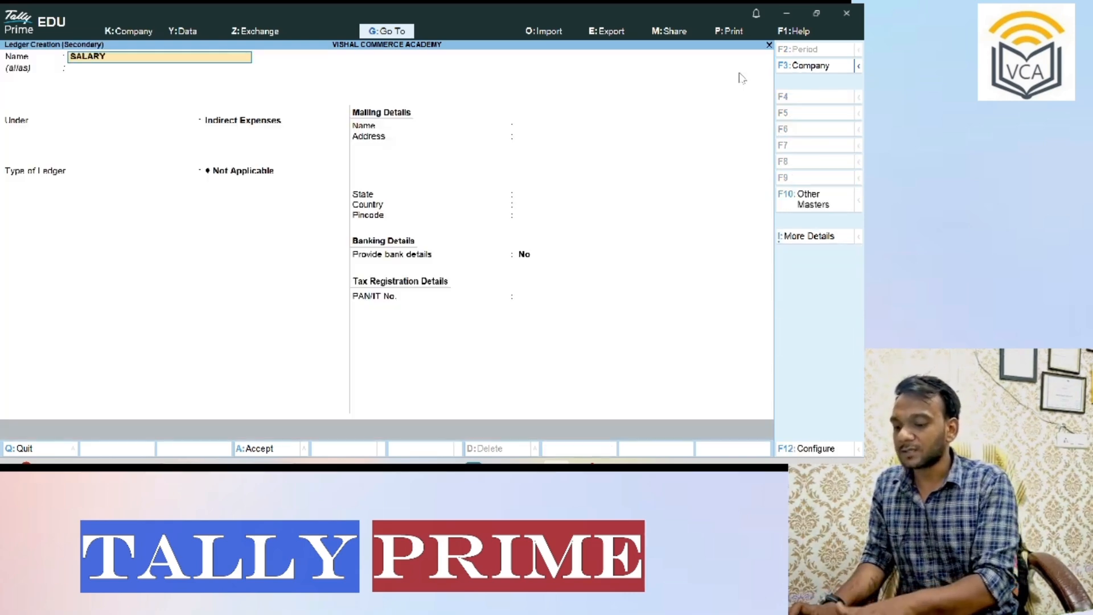
{"action": "type", "text": " PAYABLE"}
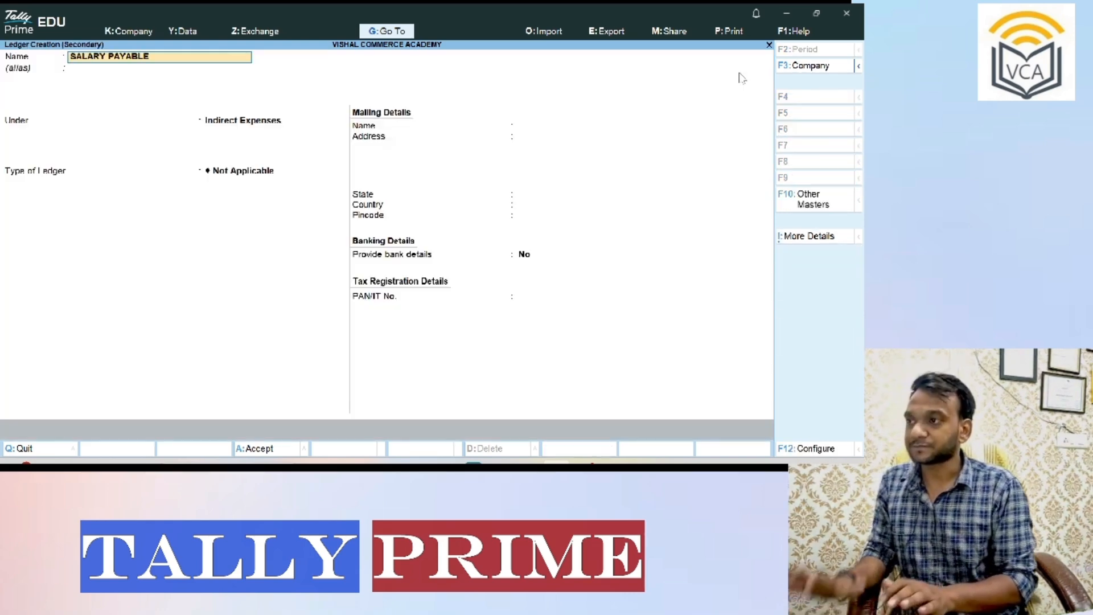
{"action": "key", "text": "Return"}
{"action": "key", "text": "Return"}
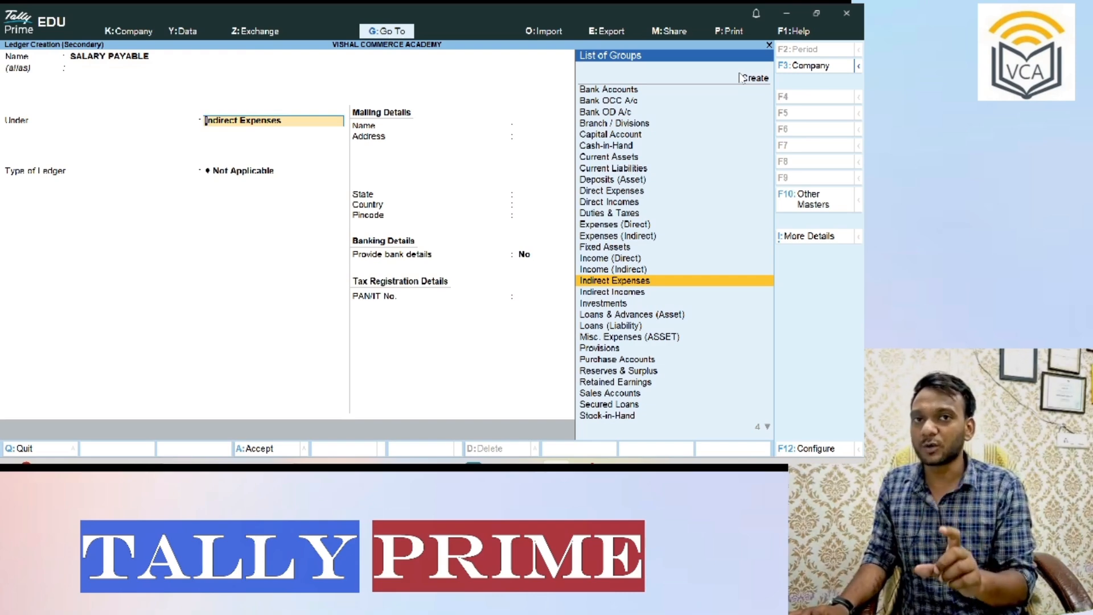
{"action": "type", "text": "CURRENT"}
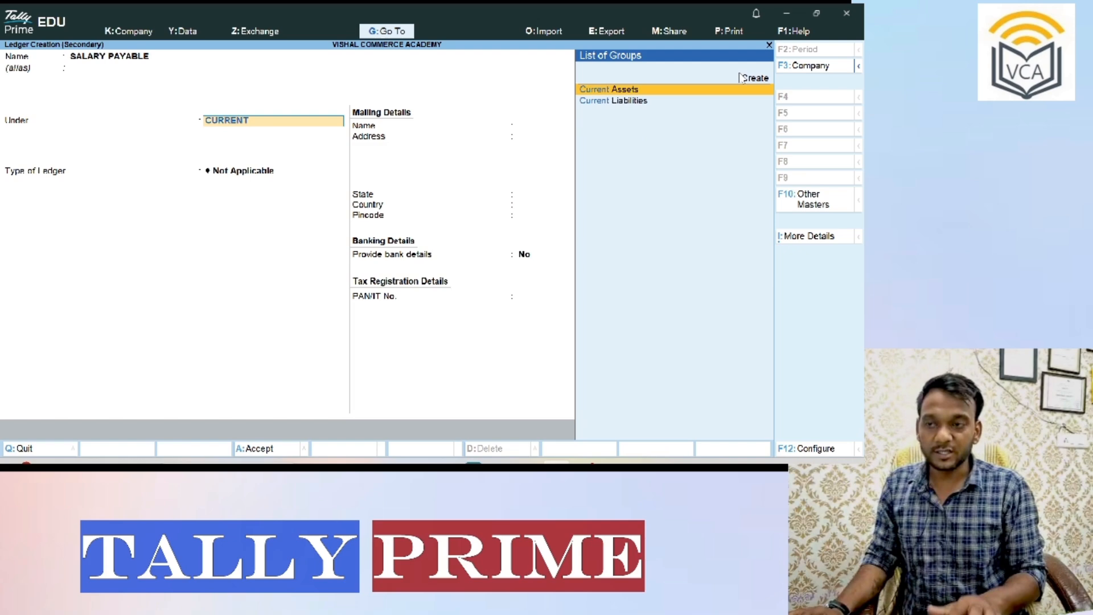
{"action": "key", "text": "Down"}
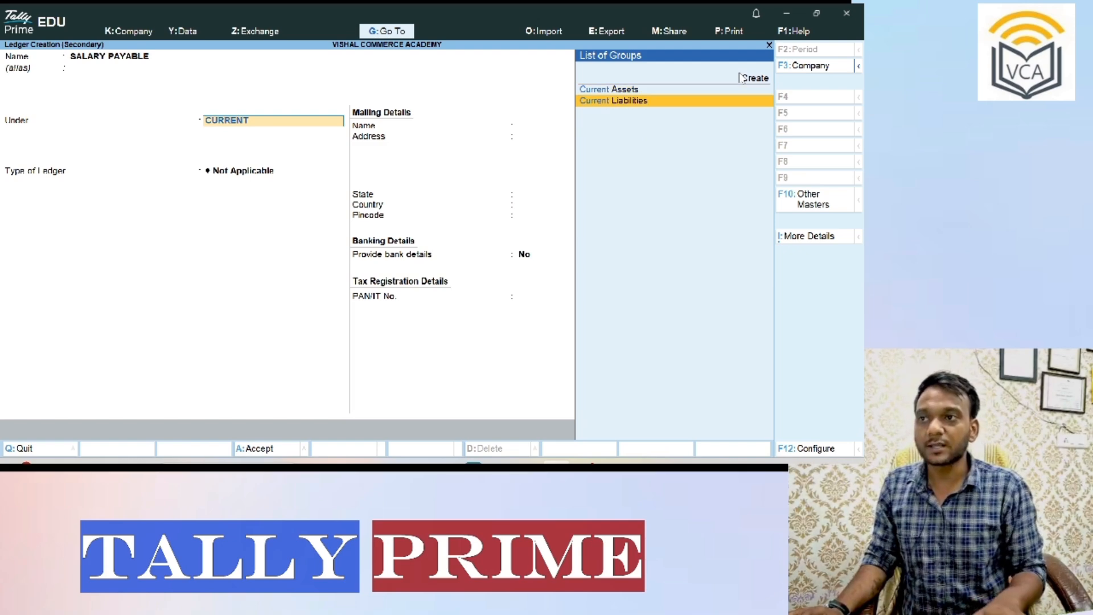
{"action": "key", "text": "Return"}
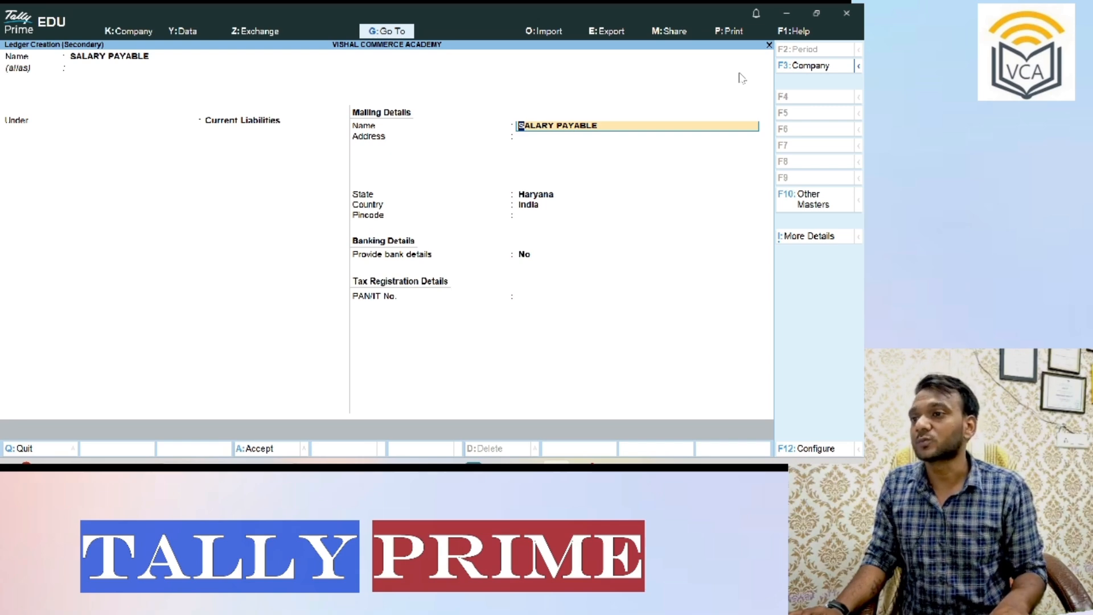
- Keep the default mailing, banking and tax details of the SALARY PAYABLE ledger and save it
{"action": "key", "text": "Return"}
{"action": "key", "text": "Return"}
{"action": "key", "text": "Return"}
{"action": "key", "text": "Return"}
{"action": "key", "text": "Return"}
{"action": "key", "text": "Return"}
{"action": "key", "text": "Return"}
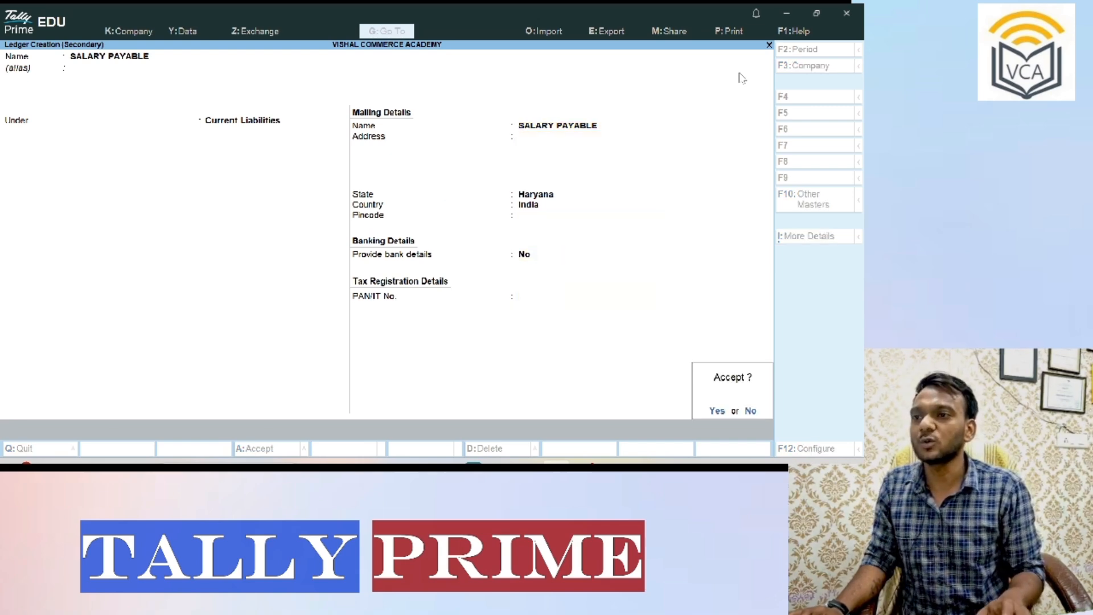
{"action": "key", "text": "Return"}
- Credit SALARY PAYABLE with 25,000 and save the journal voucher without a narration
{"action": "key", "text": "Return"}
{"action": "key", "text": "Return"}
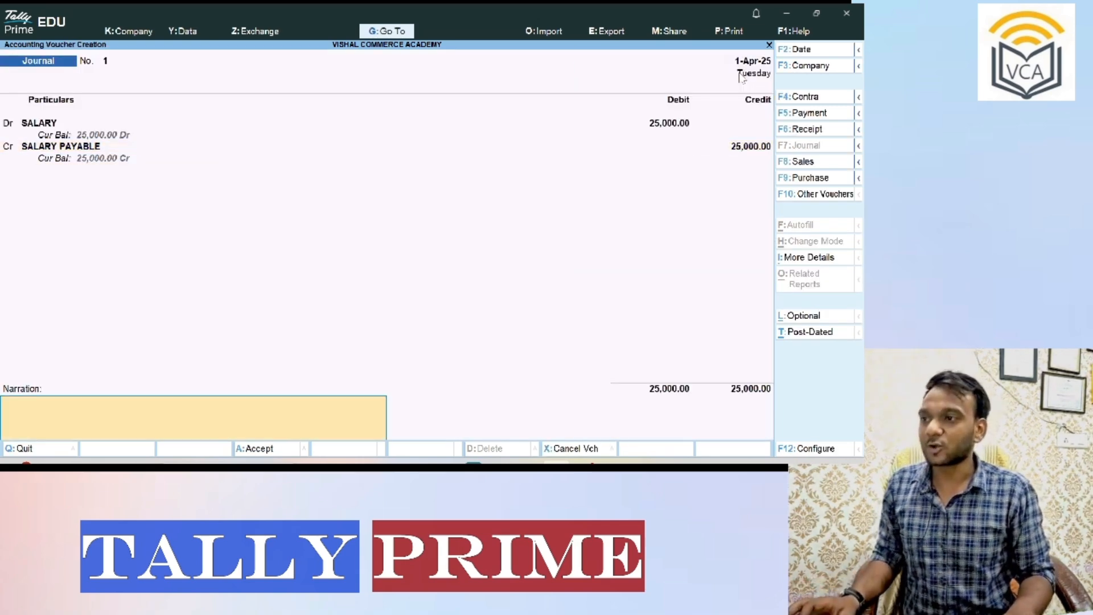
{"action": "key", "text": "Return"}
{"action": "key", "text": "Return"}
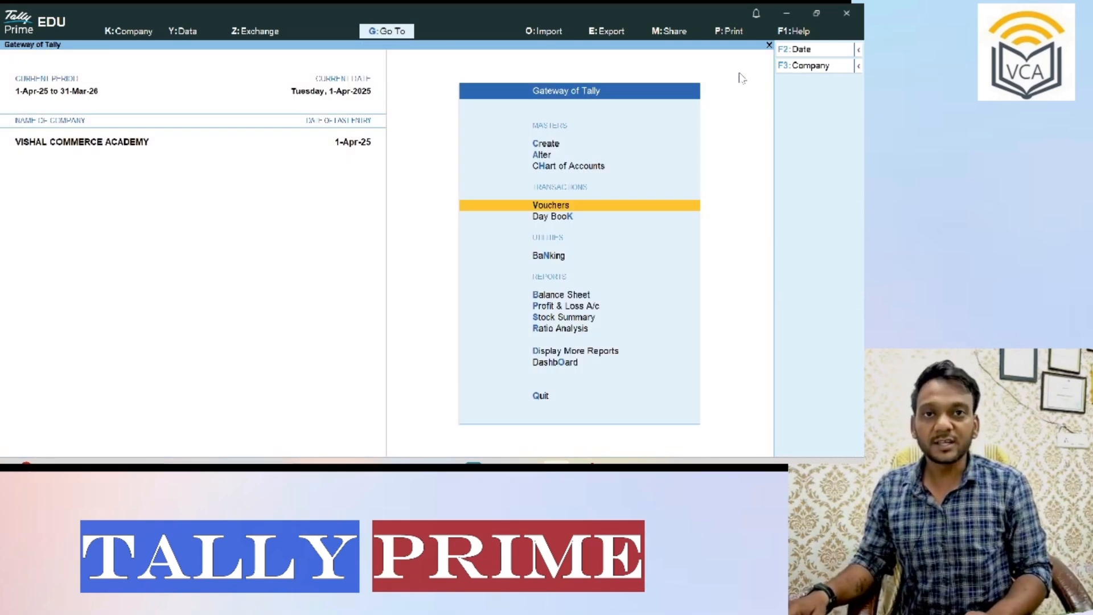
- View the Balance Sheet in detail and examine the ledger listed under Current Liabilities
{"action": "key", "text": "Down"}
{"action": "key", "text": "Down"}
{"action": "key", "text": "Down"}
{"action": "key", "text": "Down"}
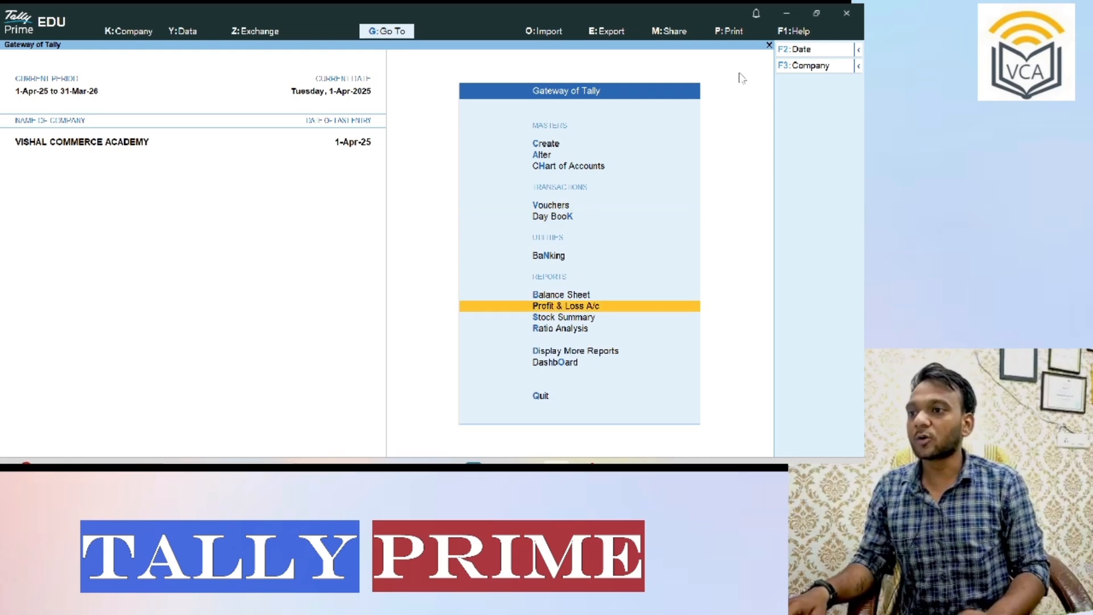
{"action": "key", "text": "Up"}
{"action": "key", "text": "Return"}
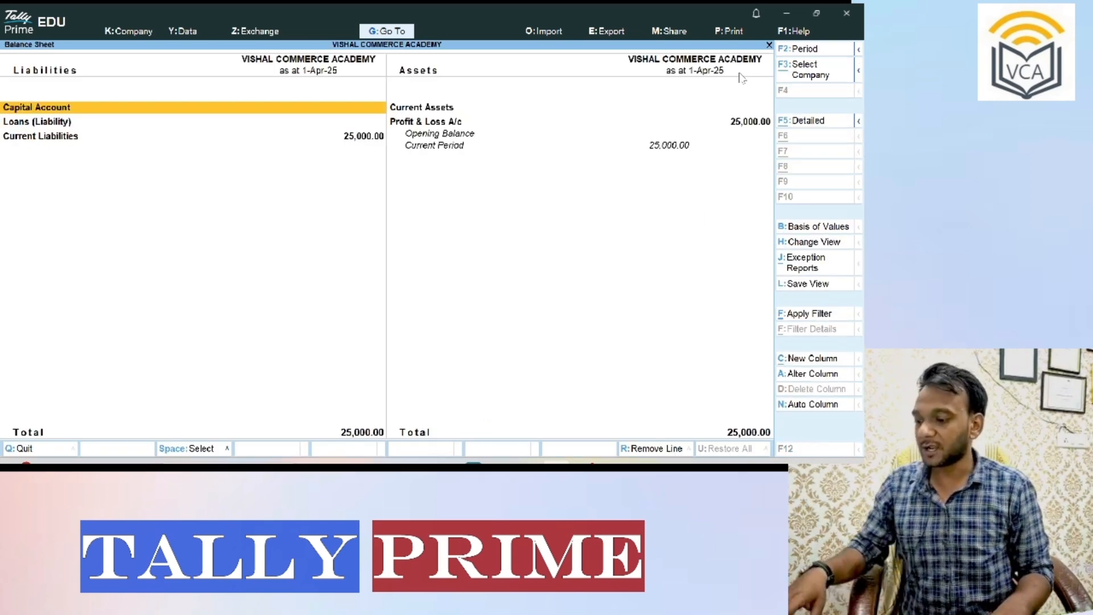
{"action": "key", "text": "alt+F5"}
{"action": "key", "text": "Down"}
{"action": "key", "text": "Down"}
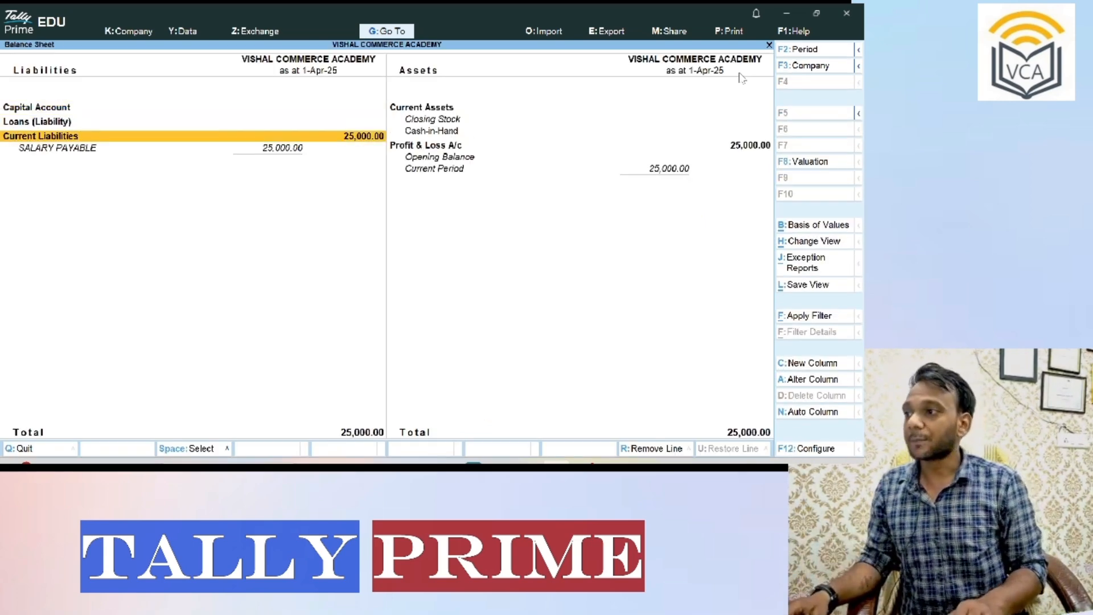
{"action": "key", "text": "Down"}
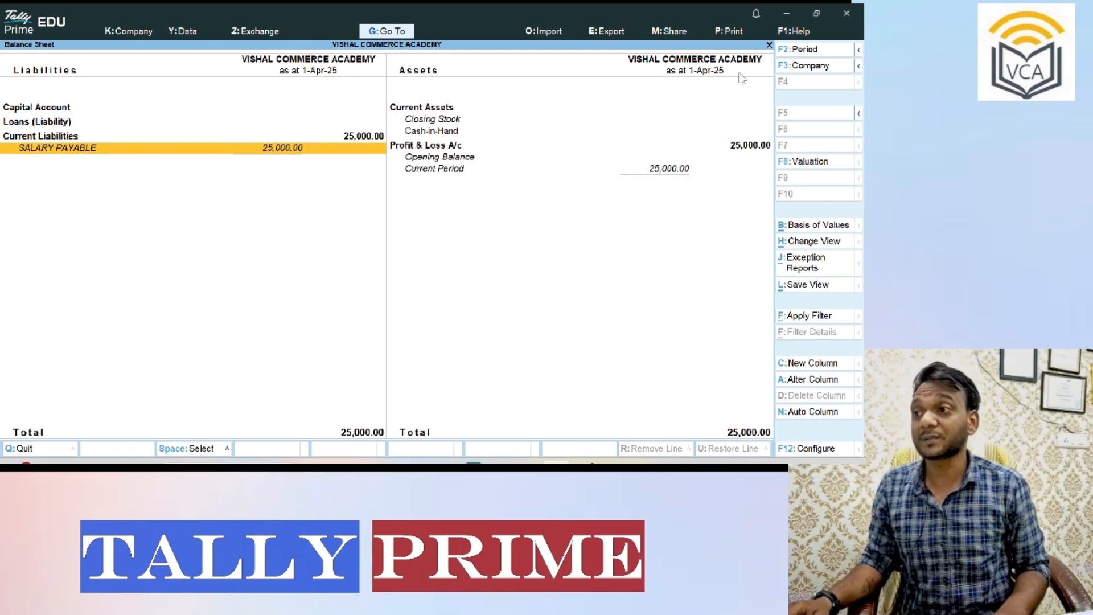
{"action": "key", "text": "Escape"}
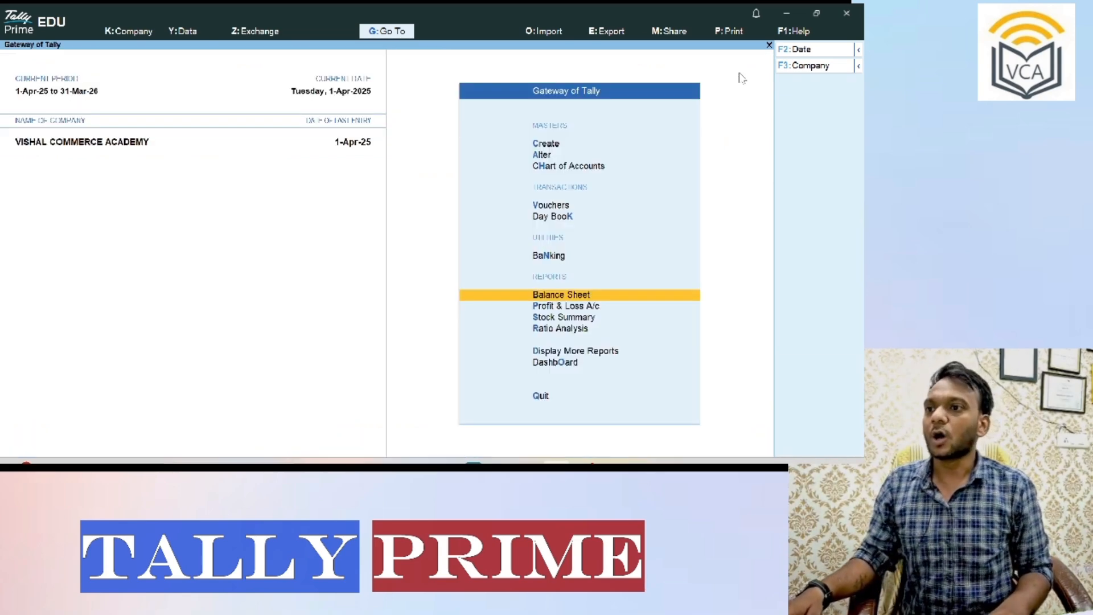
- View the Profit & Loss A/c and expand Indirect Expenses to examine the ledgers it contains
{"action": "key", "text": "Escape"}
{"action": "key", "text": "Escape"}
{"action": "key", "text": "Down"}
{"action": "key", "text": "Down"}
{"action": "key", "text": "Down"}
{"action": "key", "text": "Down"}
{"action": "key", "text": "Down"}
{"action": "key", "text": "Down"}
{"action": "key", "text": "Down"}
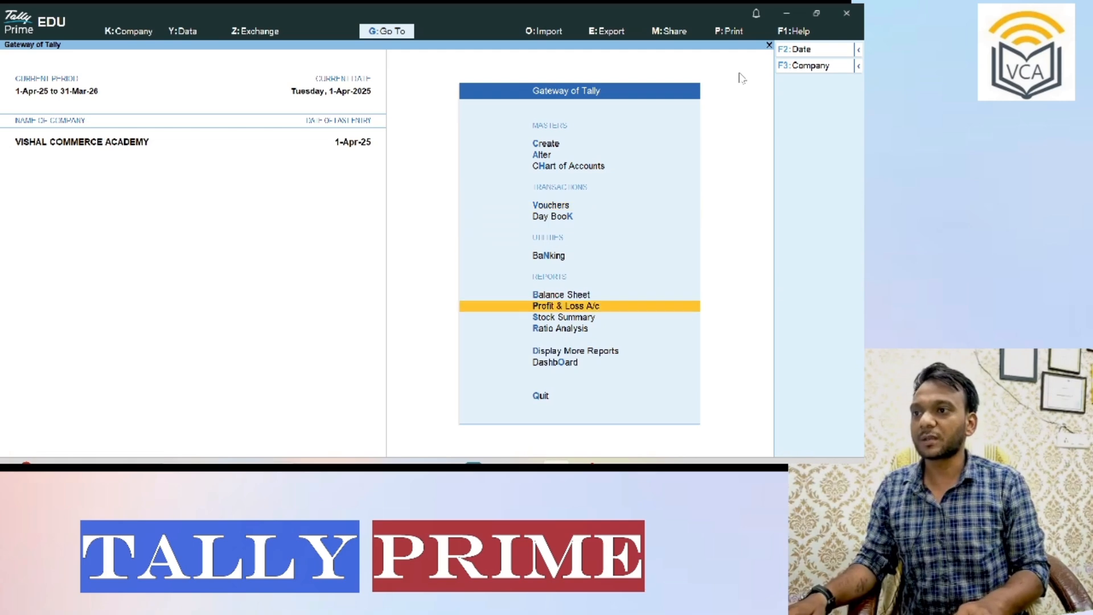
{"action": "key", "text": "Down"}
{"action": "key", "text": "Up"}
{"action": "key", "text": "Return"}
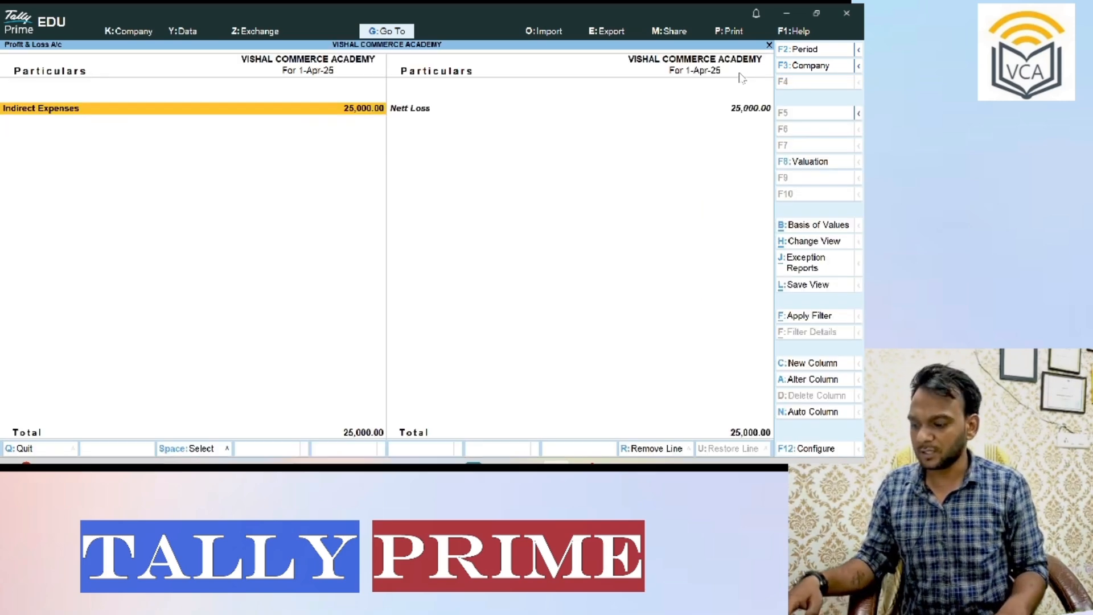
{"action": "key", "text": "shift+Return"}
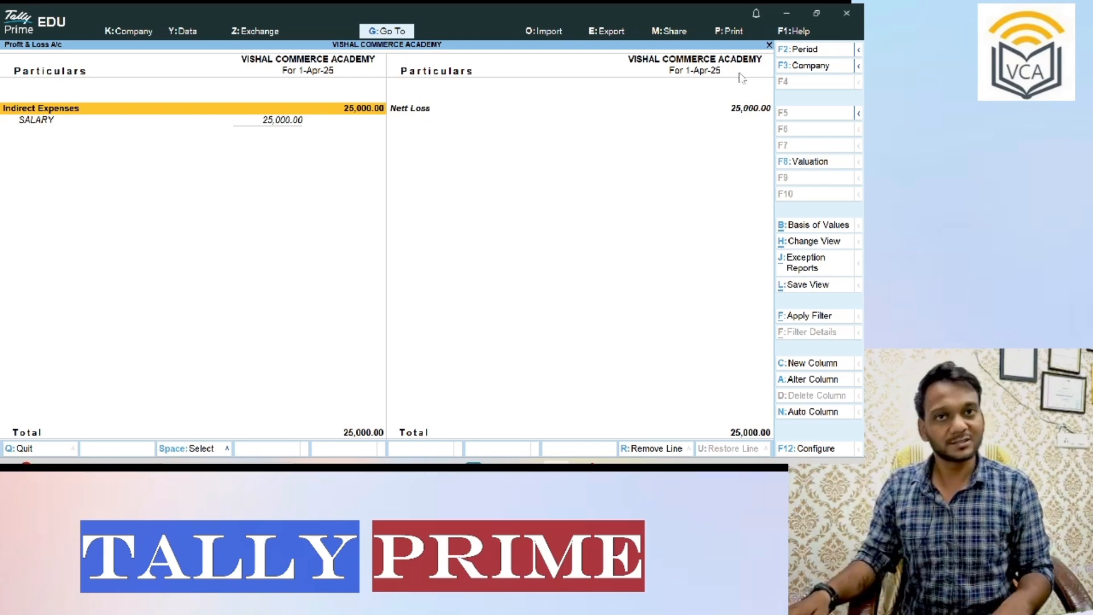
{"action": "key", "text": "Escape"}
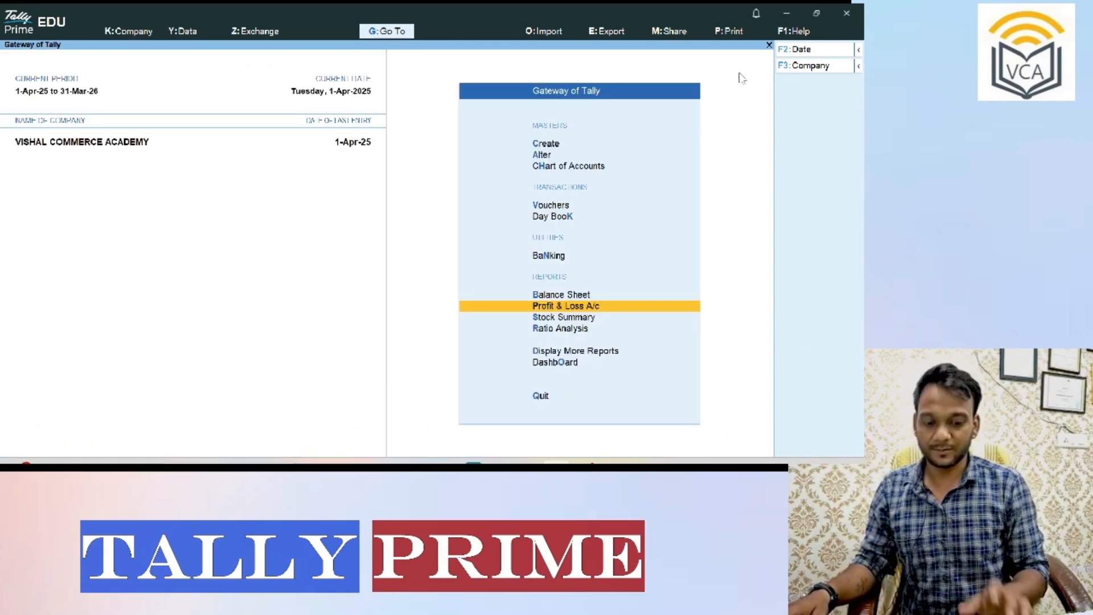
- Start a Payment voucher dated 1-Apr-25 and choose SALARY PAYABLE as the debit ledger
{"action": "key", "text": "Up"}
{"action": "key", "text": "Up"}
{"action": "key", "text": "Up"}
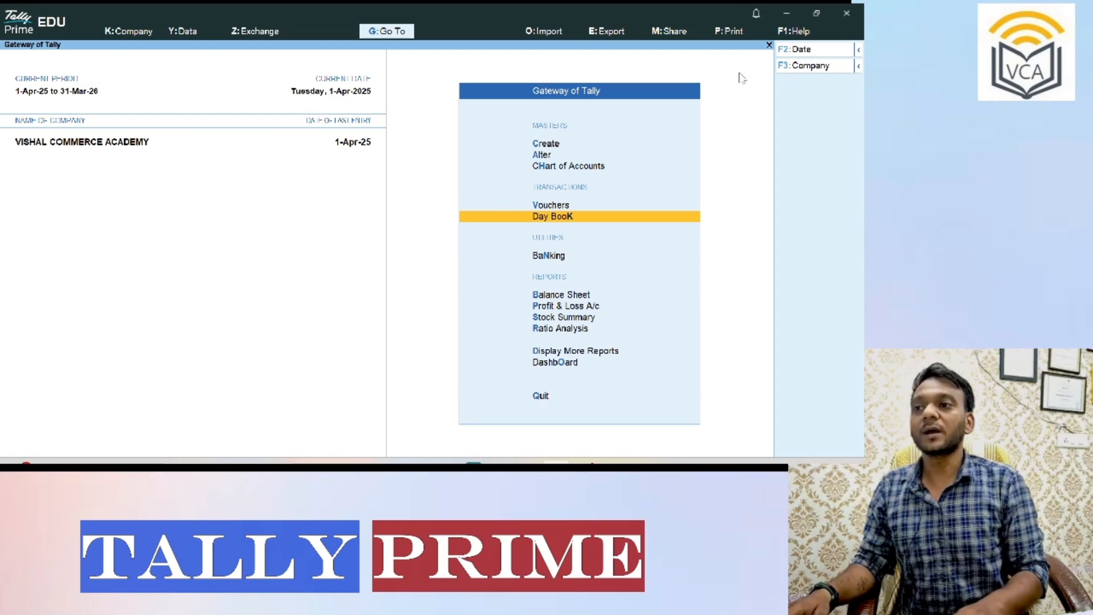
{"action": "key", "text": "Up"}
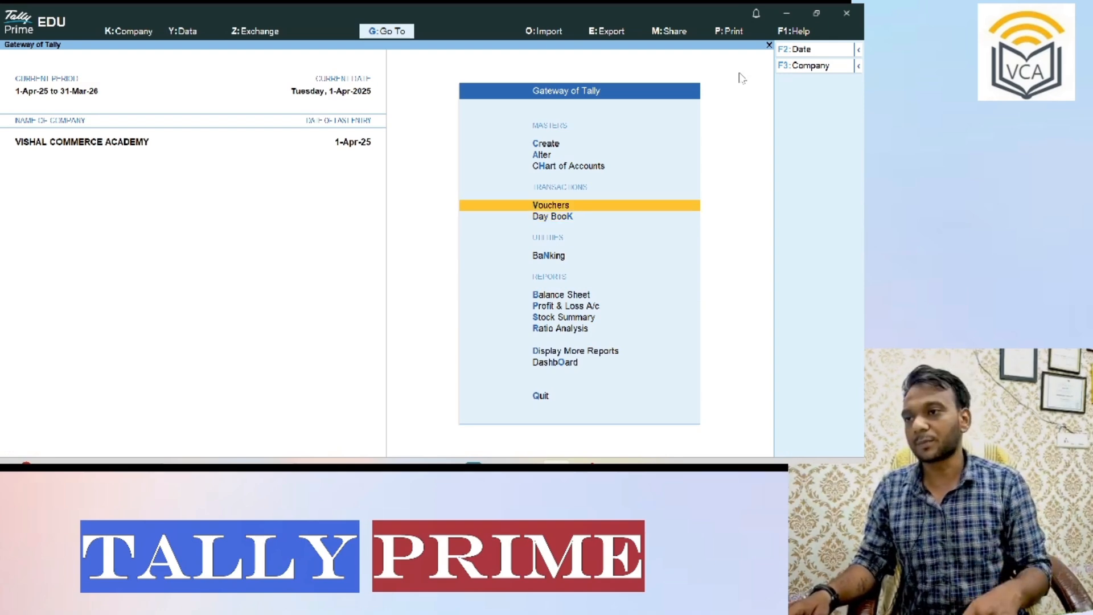
{"action": "key", "text": "Return"}
{"action": "key", "text": "F5"}
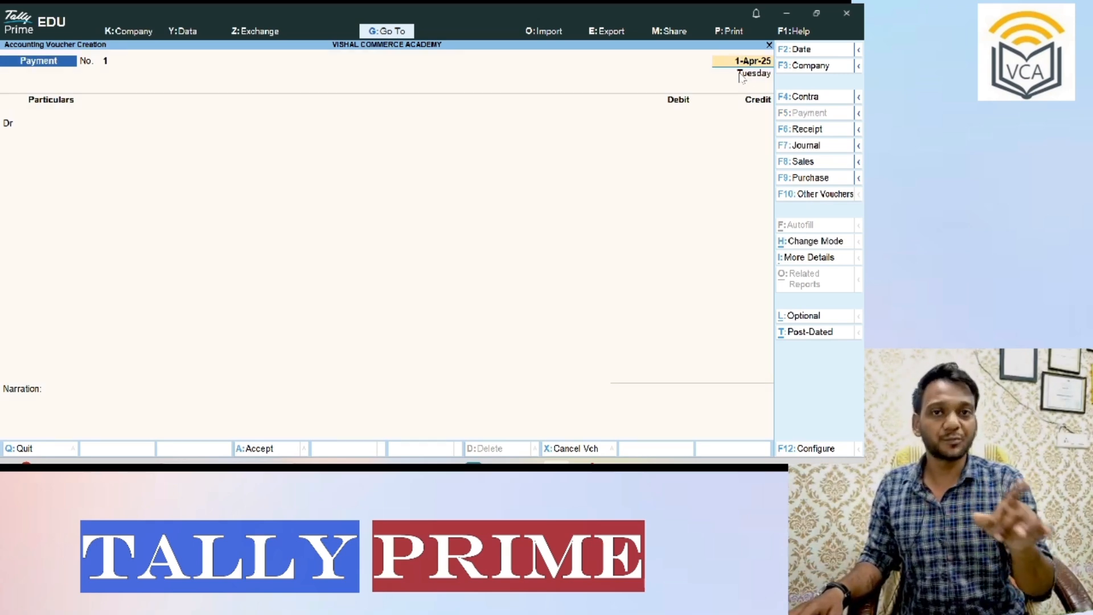
{"action": "key", "text": "Return"}
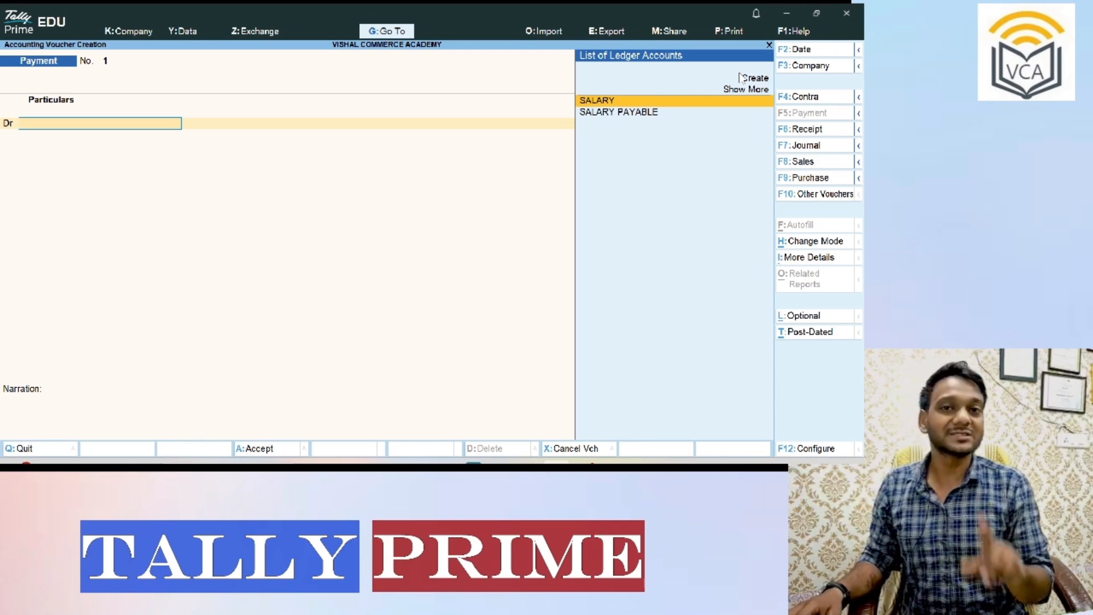
{"action": "key", "text": "Down"}
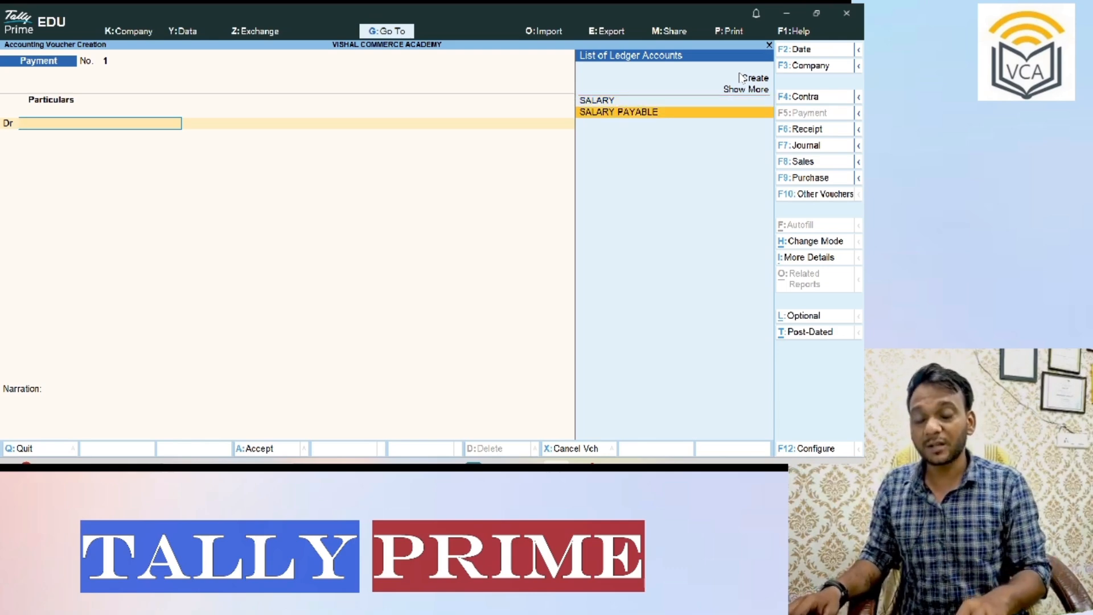
{"action": "key", "text": "Return"}
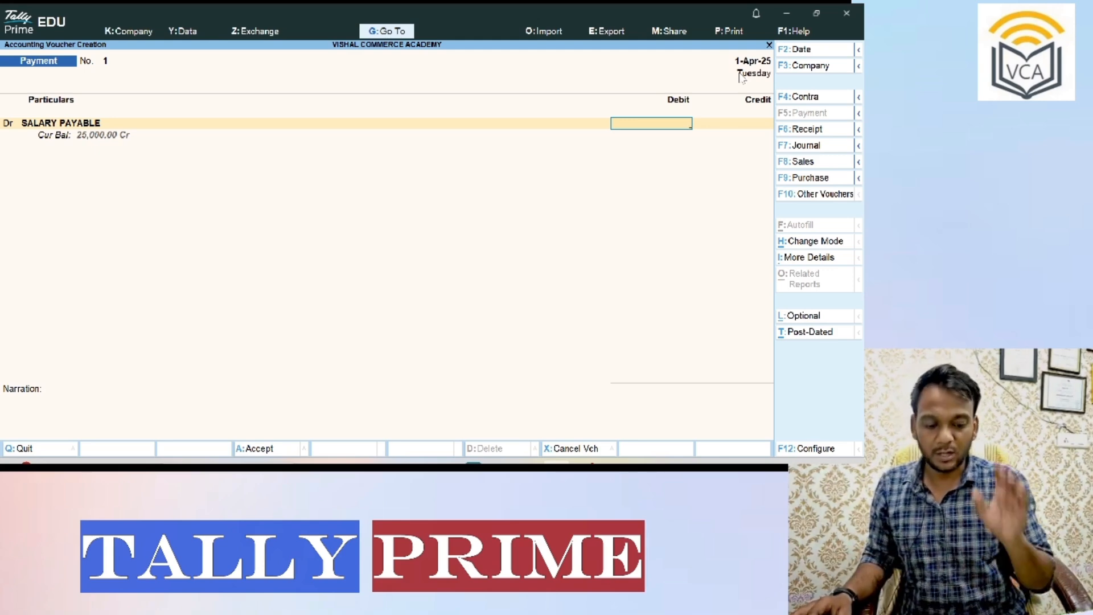
- Debit SALARY PAYABLE with 25,000 and choose Cash as the credit ledger
{"action": "type", "text": "25000"}
{"action": "key", "text": "Return"}
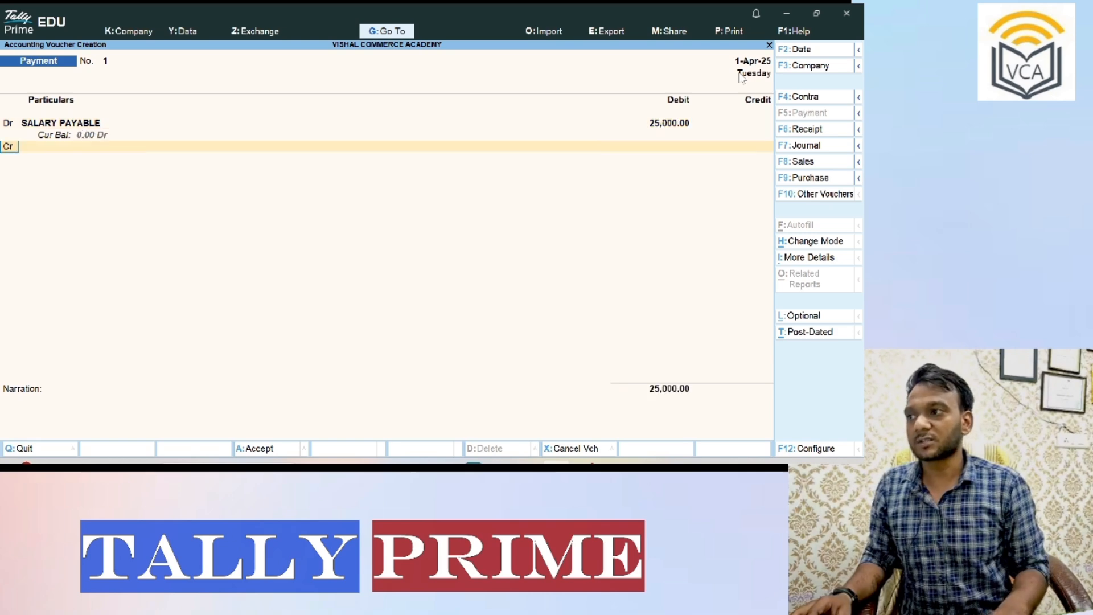
{"action": "key", "text": "Return"}
{"action": "type", "text": "B"}
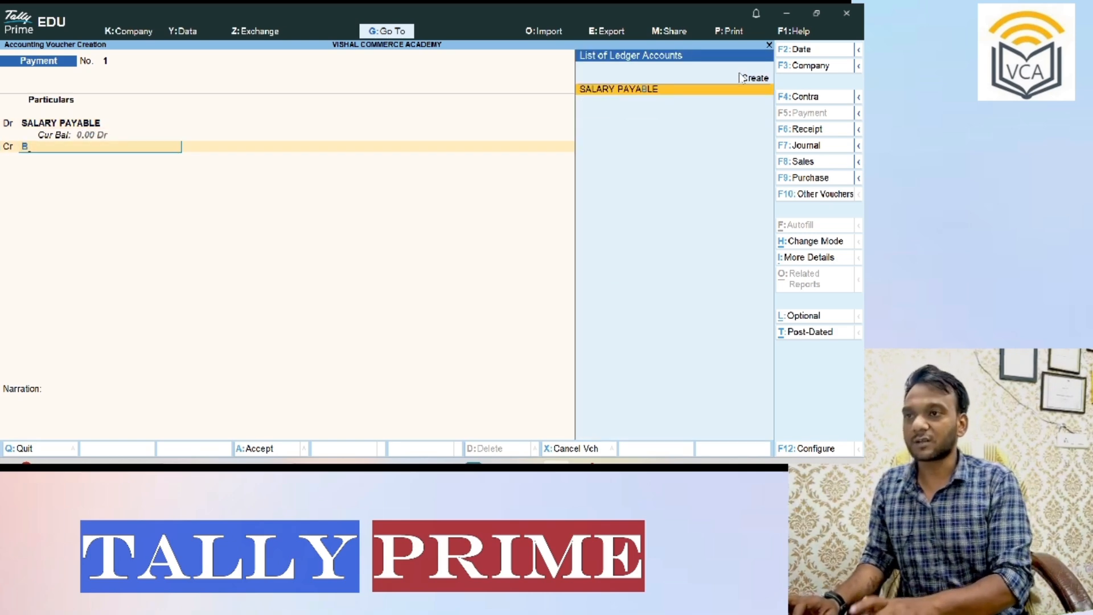
{"action": "type", "text": "ANK"}
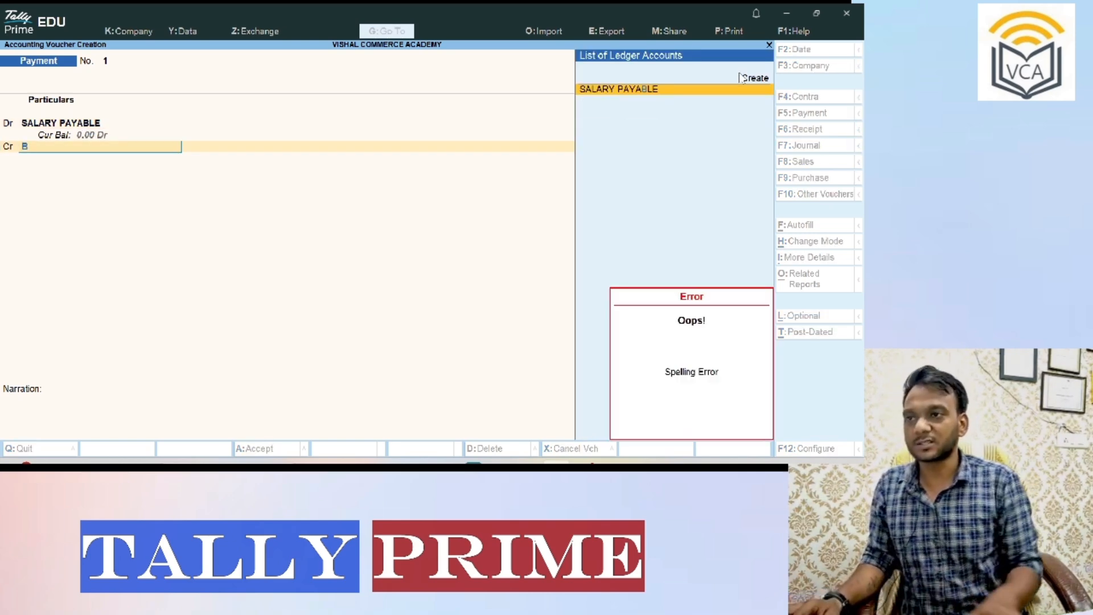
{"action": "key", "text": "BackSpace"}
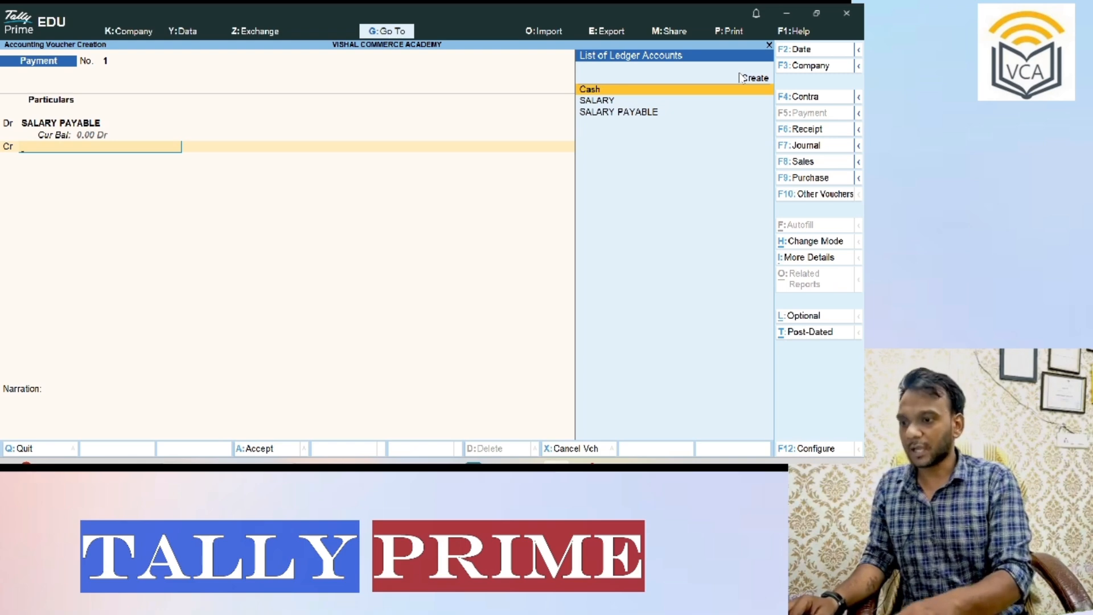
{"action": "key", "text": "Return"}
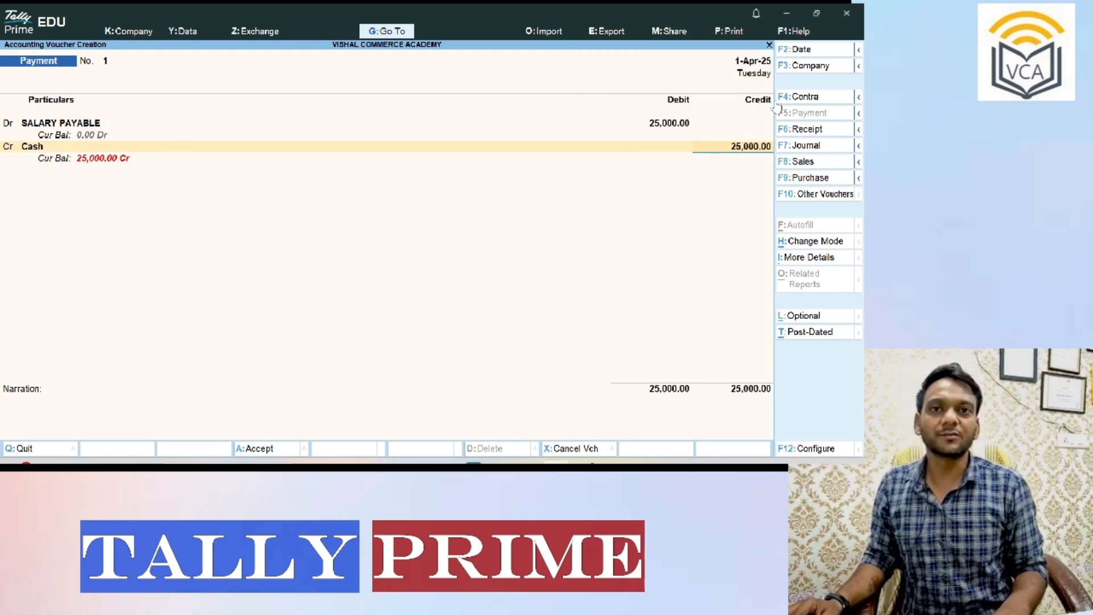
- Accept the 25,000 credit to Cash and save the Payment voucher without a narration
{"action": "key", "text": "Return"}
{"action": "key", "text": "Return"}
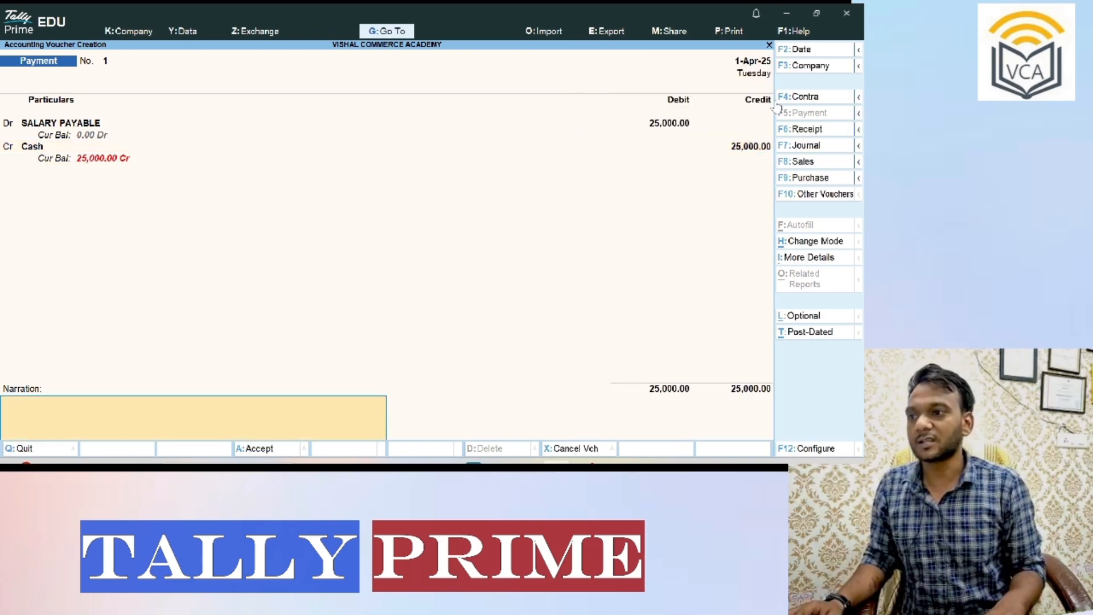
{"action": "key", "text": "Return"}
{"action": "key", "text": "Return"}
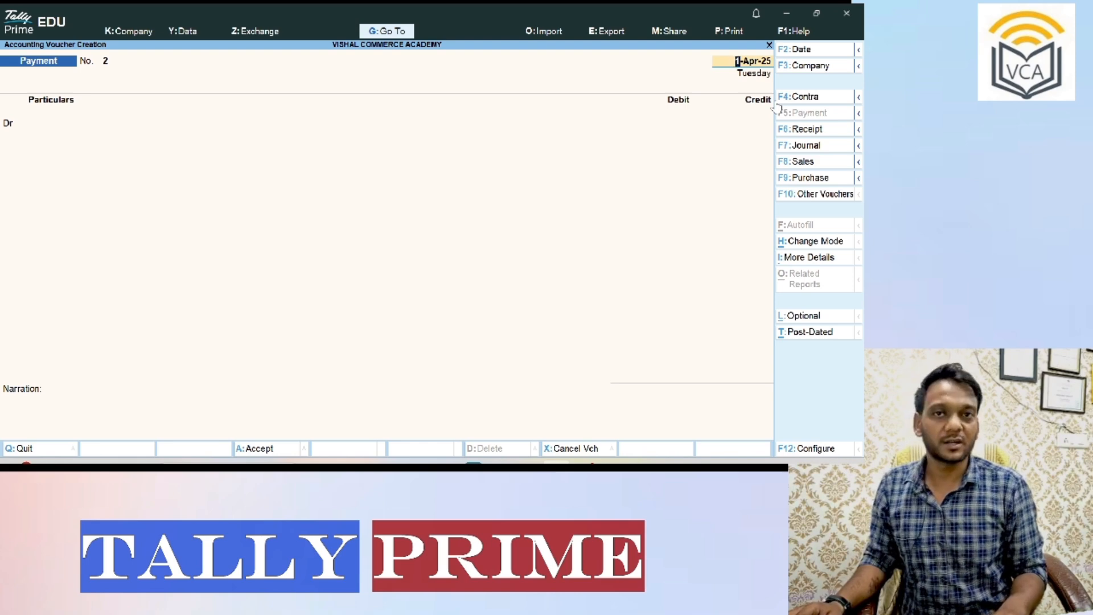
- Leave voucher entry, view the Profit & Loss A/c and expand Indirect Expenses to examine the salary expense after the payment
{"action": "key", "text": "Escape"}
{"action": "key", "text": "Return"}
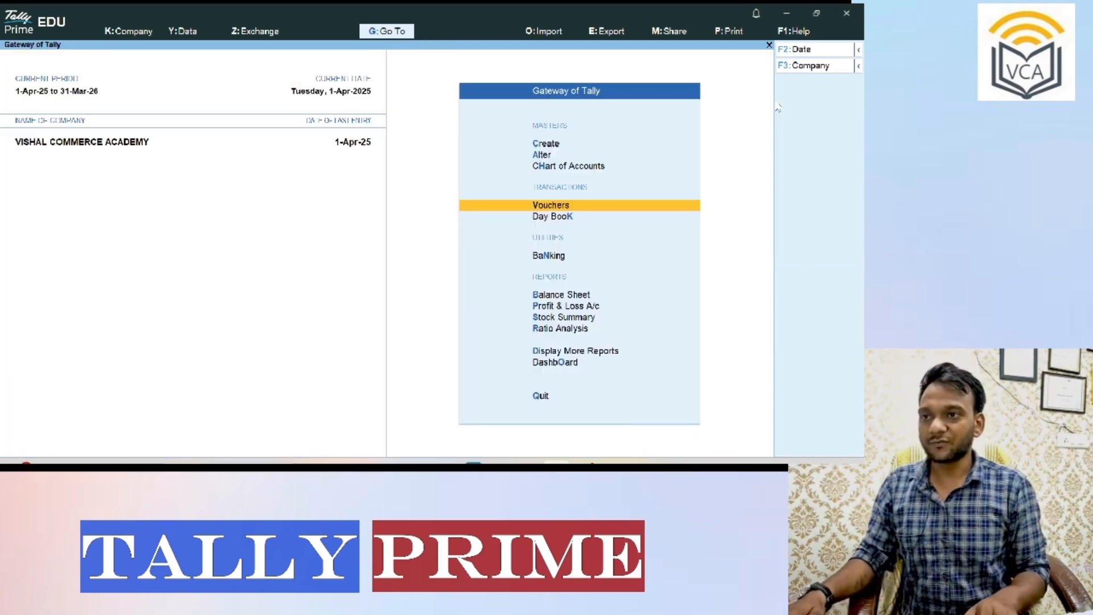
{"action": "key", "text": "Down"}
{"action": "key", "text": "Down"}
{"action": "key", "text": "Down"}
{"action": "key", "text": "Down"}
{"action": "key", "text": "Return"}
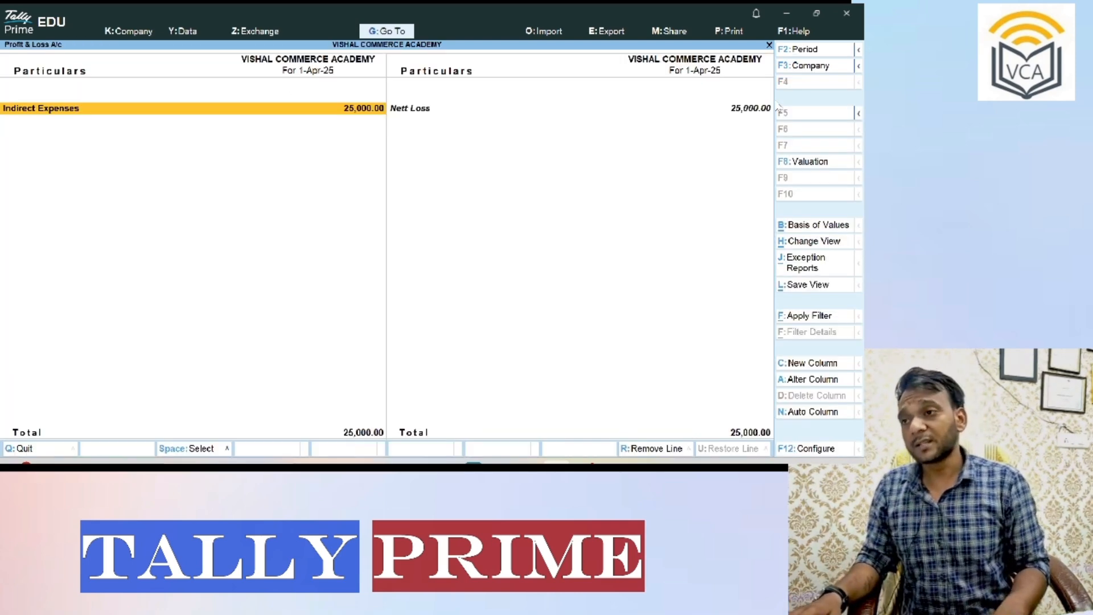
{"action": "key", "text": "alt+F5"}
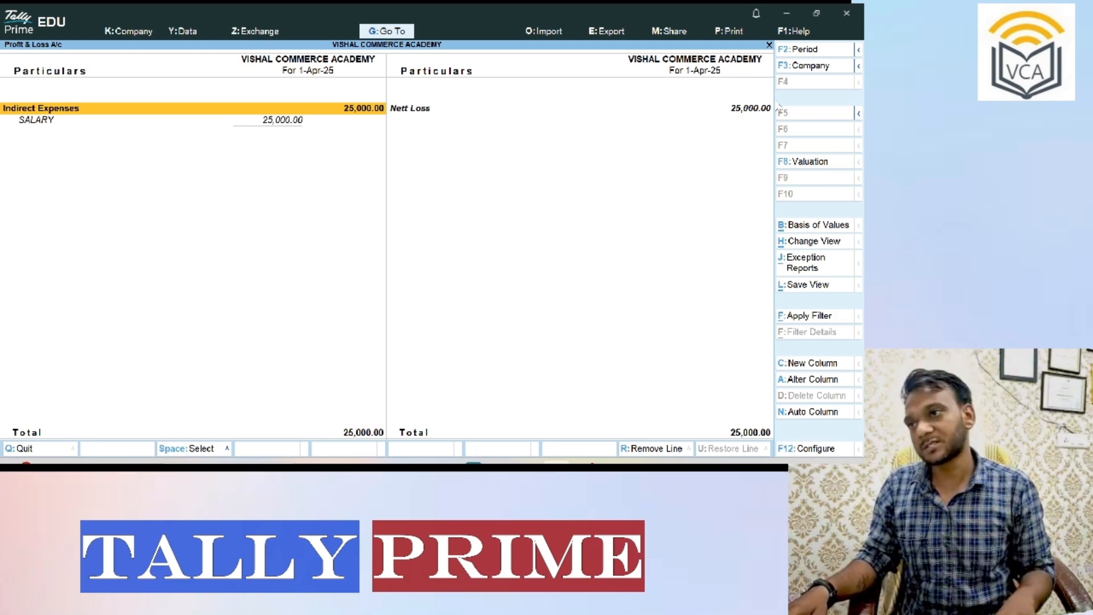
- View the Balance Sheet and examine SALARY PAYABLE under Current Liabilities and Cash-in-Hand under Current Assets
{"action": "key", "text": "Escape"}
{"action": "key", "text": "Up"}
{"action": "key", "text": "Return"}
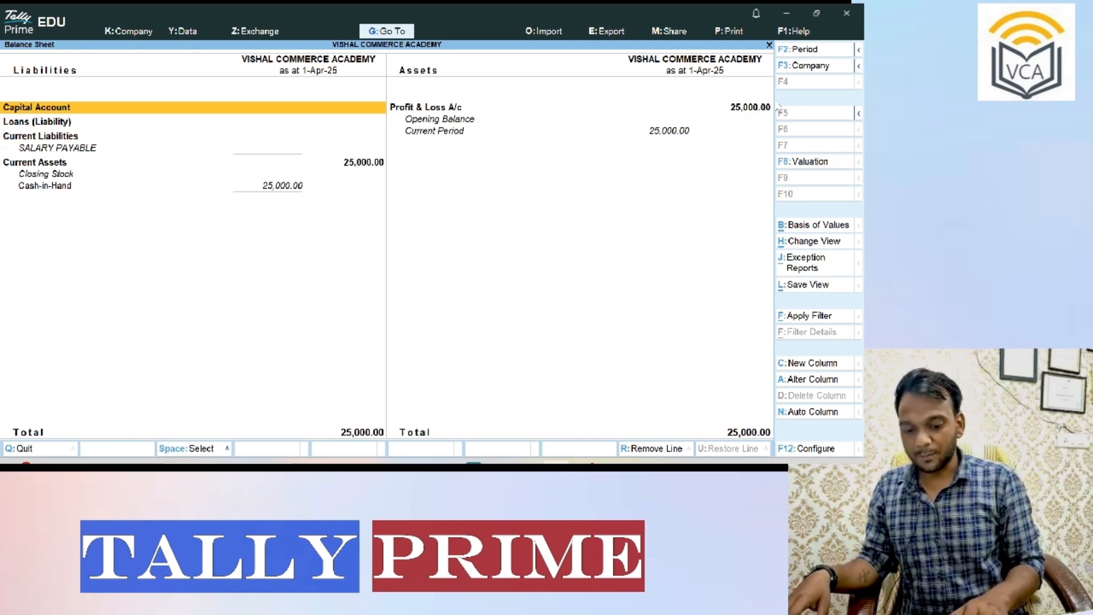
{"action": "key", "text": "Down"}
{"action": "key", "text": "Down"}
{"action": "key", "text": "Down"}
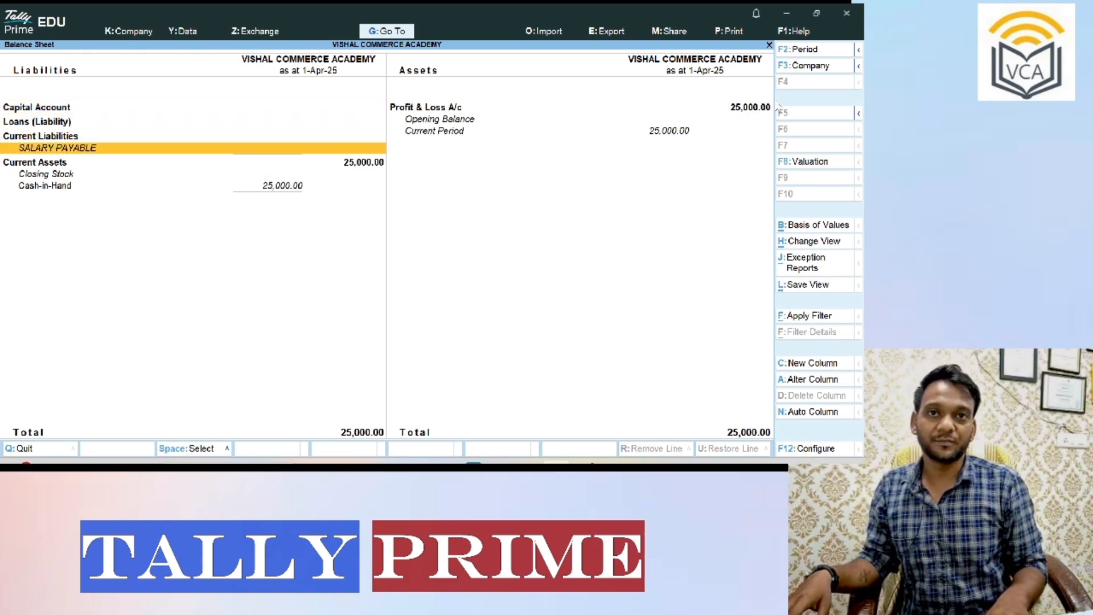
{"action": "key", "text": "Down"}
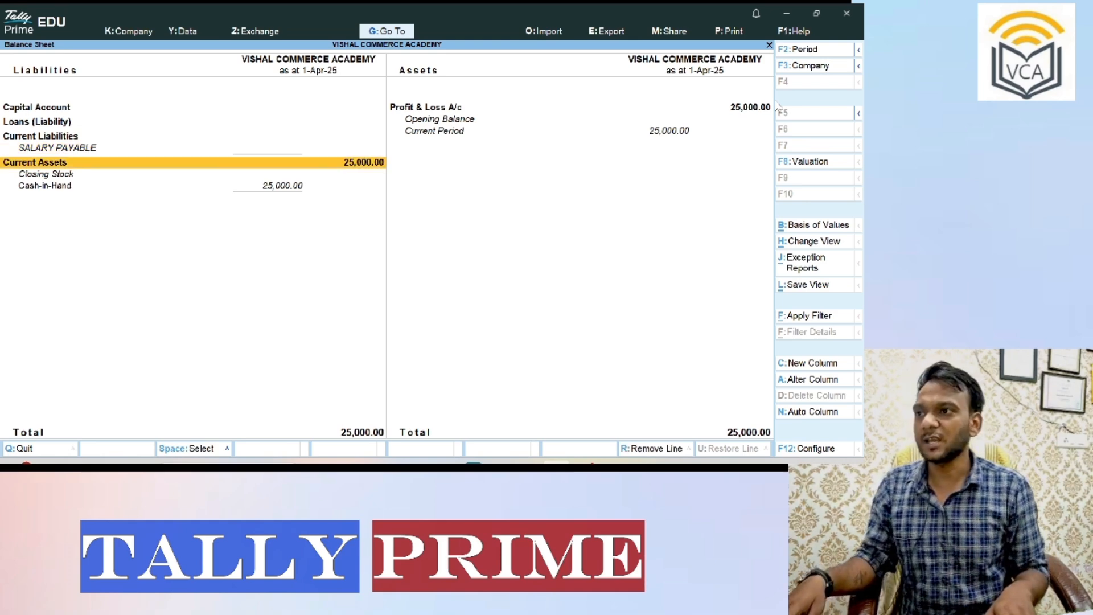
- Leave the Balance Sheet and start a new Journal voucher dated 1-Apr-25
{"action": "key", "text": "Escape"}
{"action": "key", "text": "Escape"}
{"action": "key", "text": "n"}
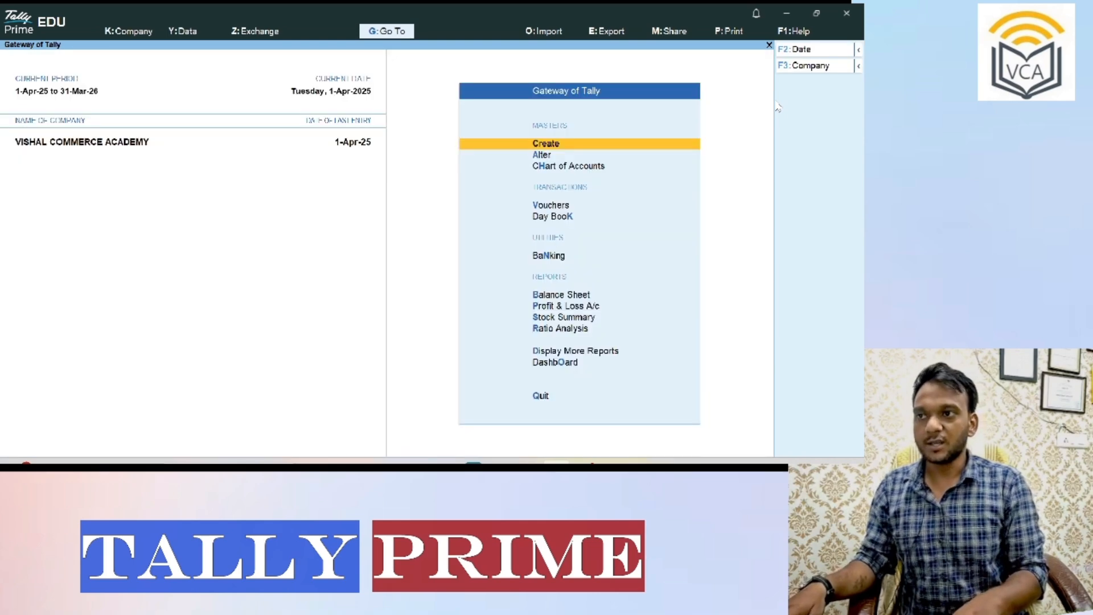
{"action": "key", "text": "Up"}
{"action": "key", "text": "Up"}
{"action": "key", "text": "Up"}
{"action": "key", "text": "Up"}
{"action": "key", "text": "Up"}
{"action": "key", "text": "Up"}
{"action": "key", "text": "Up"}
{"action": "key", "text": "Up"}
{"action": "key", "text": "Up"}
{"action": "key", "text": "Up"}
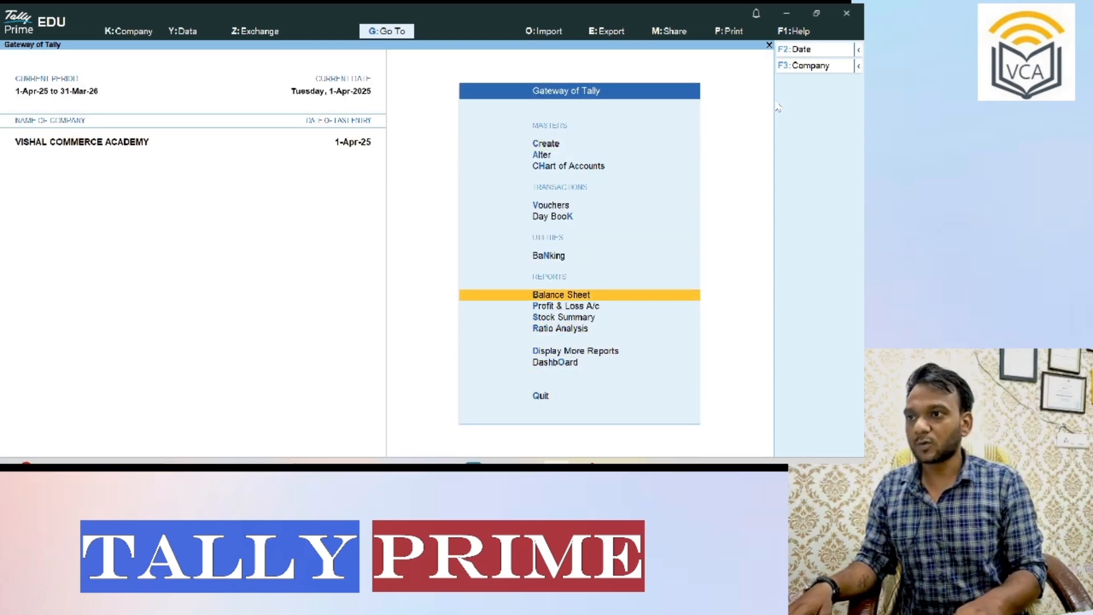
{"action": "key", "text": "Return"}
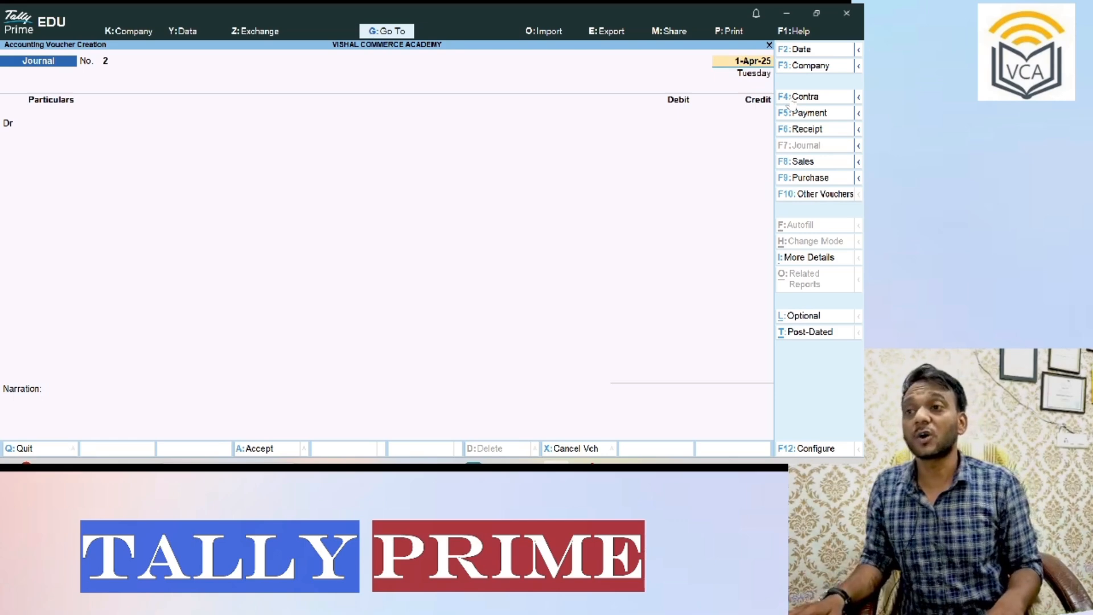
{"action": "key", "text": "Return"}
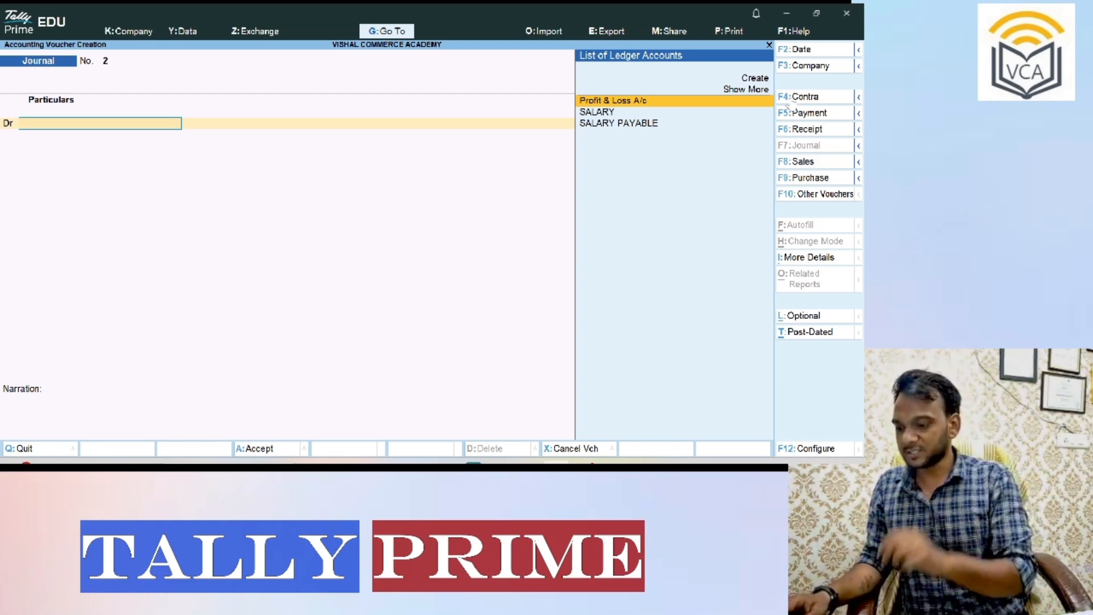
- Create an OFFICE FURNITURE ledger under Fixed Assets, keeping the default details, and debit it with 10,000 in the journal voucher
{"action": "key", "text": "alt+c"}
{"action": "type", "text": "O"}
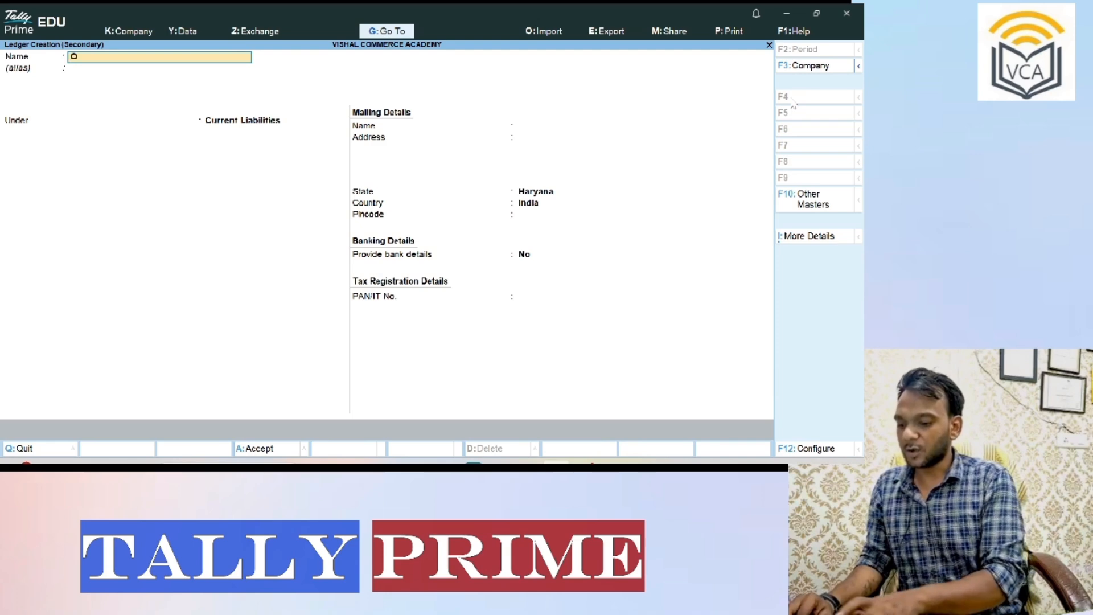
{"action": "type", "text": "FFICE FURNITURE"}
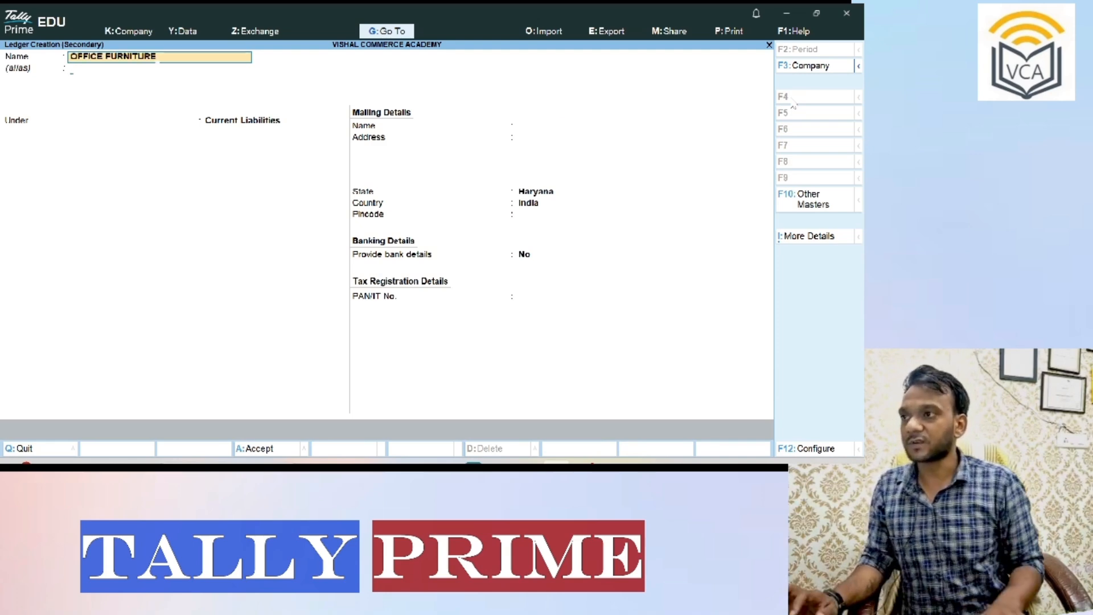
{"action": "key", "text": "Return"}
{"action": "type", "text": "FIXED"}
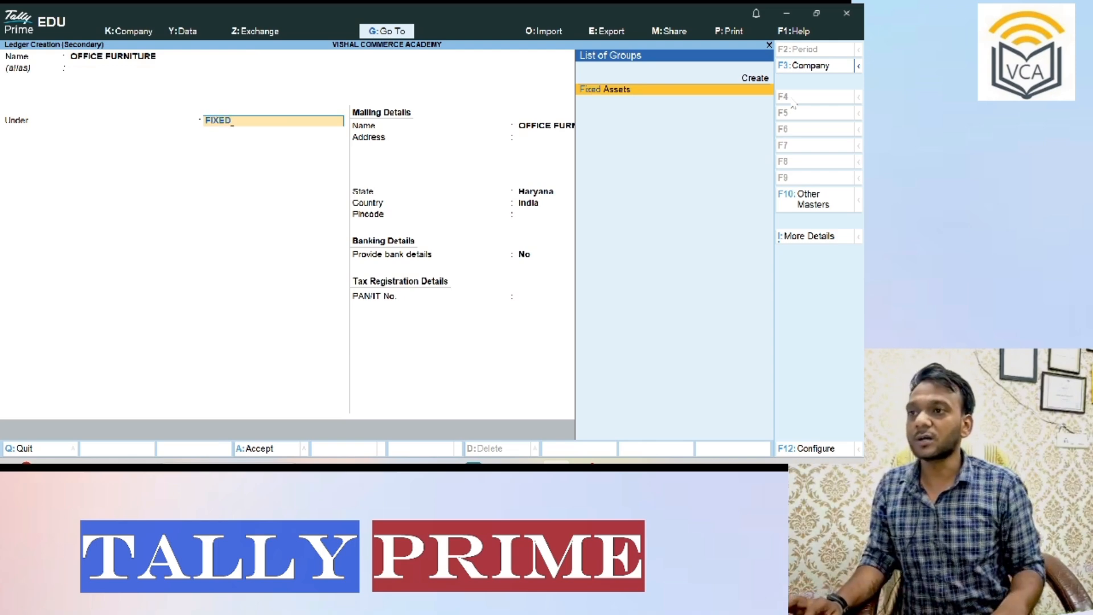
{"action": "key", "text": "Return"}
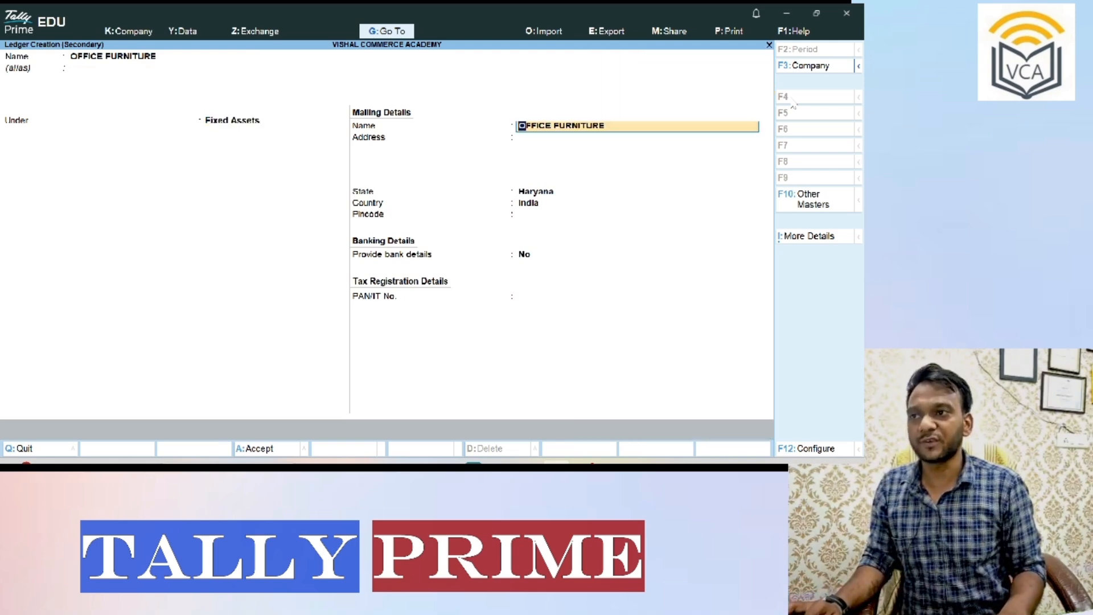
{"action": "key", "text": "Return"}
{"action": "key", "text": "Return"}
{"action": "key", "text": "Return"}
{"action": "key", "text": "Return"}
{"action": "key", "text": "Return"}
{"action": "key", "text": "Return"}
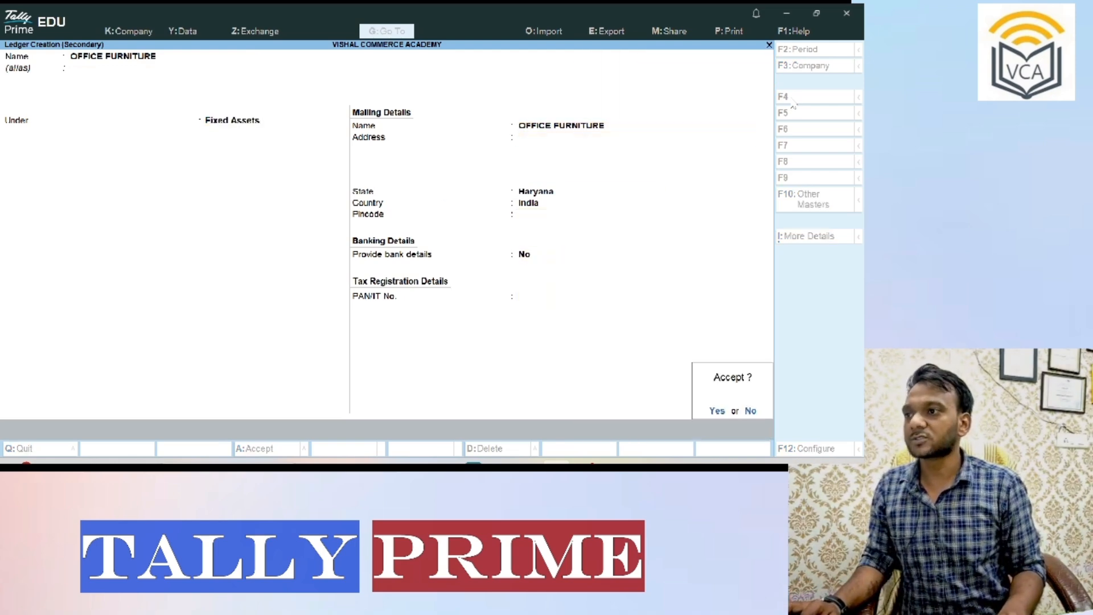
{"action": "type", "text": "10000"}
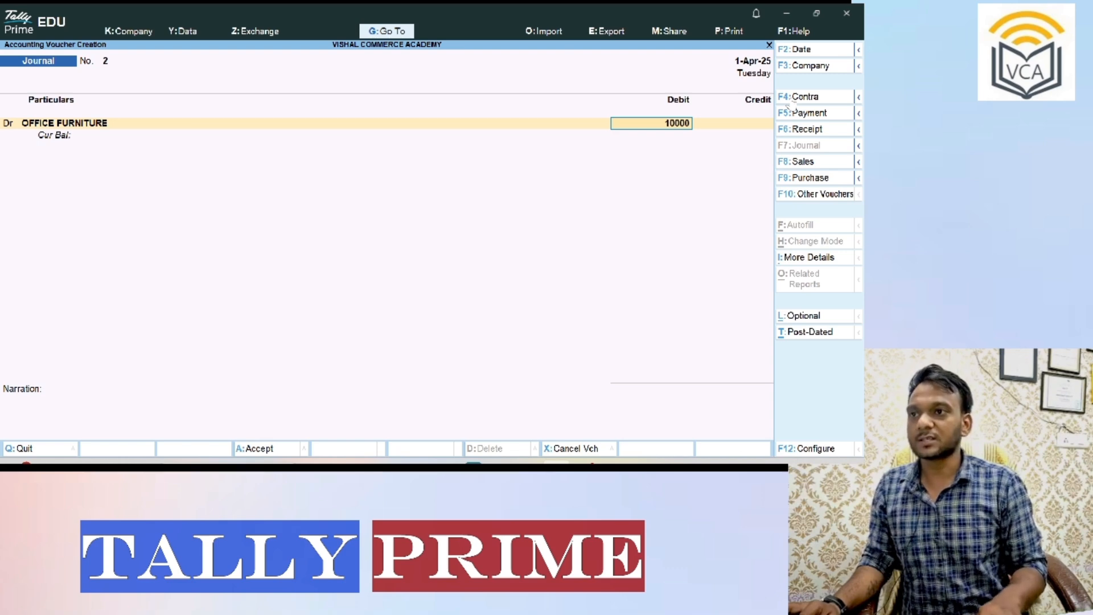
{"action": "key", "text": "Return"}
- Begin a new ledger for the credit entry, named MITTAL FURNITURE HOUSE and without an alias
{"action": "key", "text": "alt+c"}
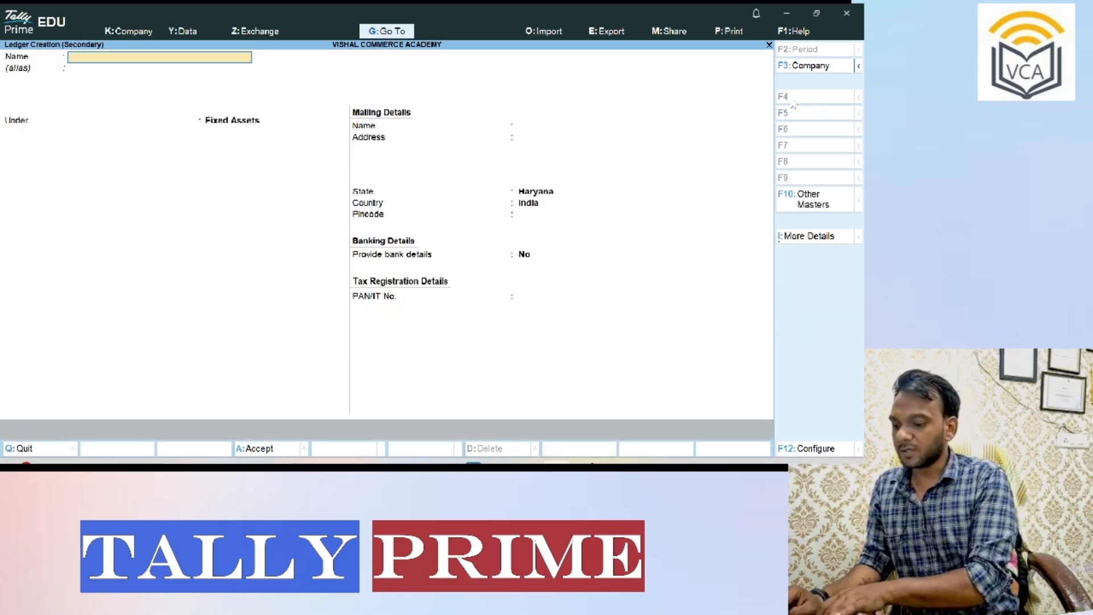
{"action": "type", "text": "MITTAL"}
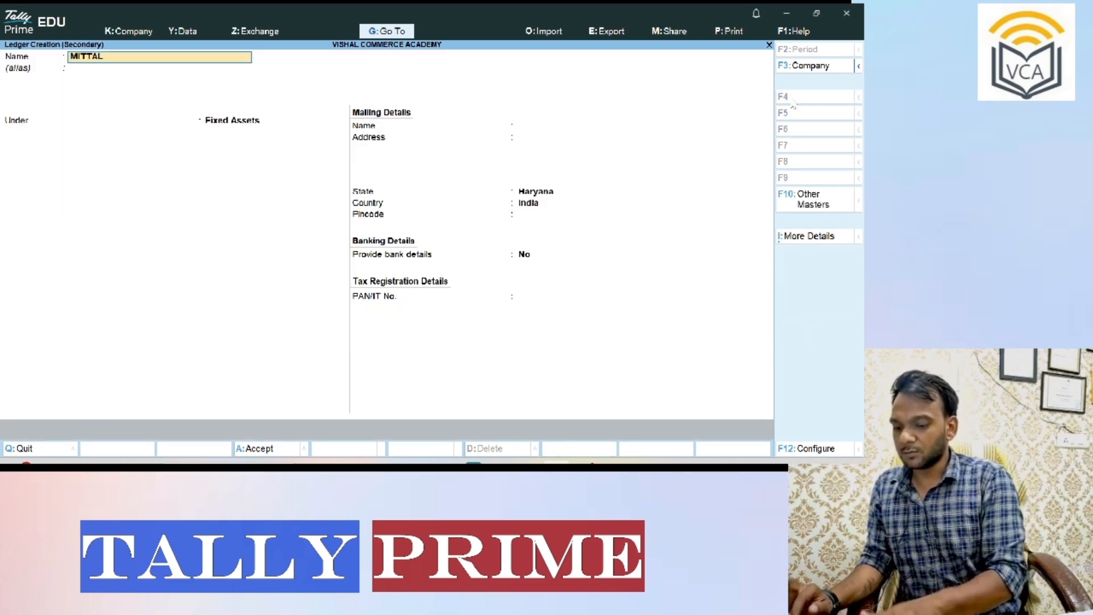
{"action": "type", "text": " FURNITUR"}
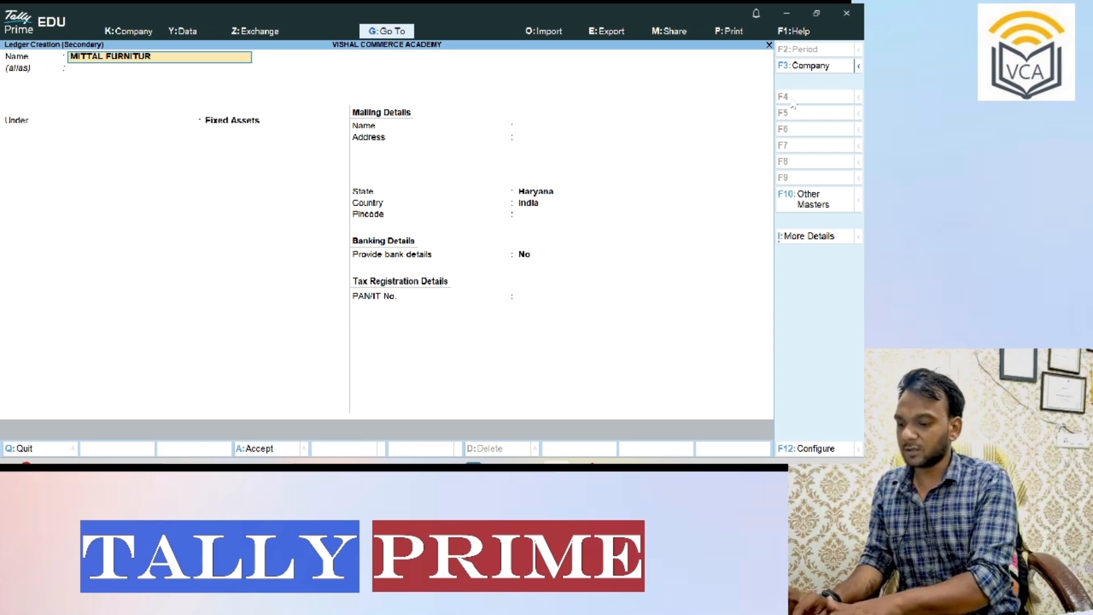
{"action": "type", "text": "E HOUSE"}
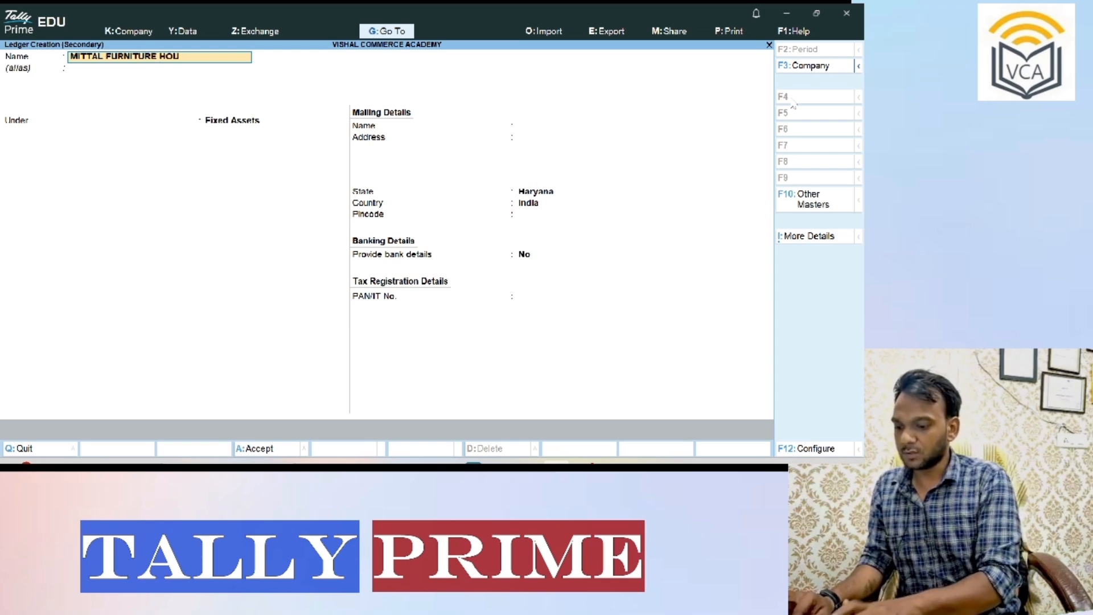
{"action": "key", "text": "Return"}
{"action": "key", "text": "Return"}
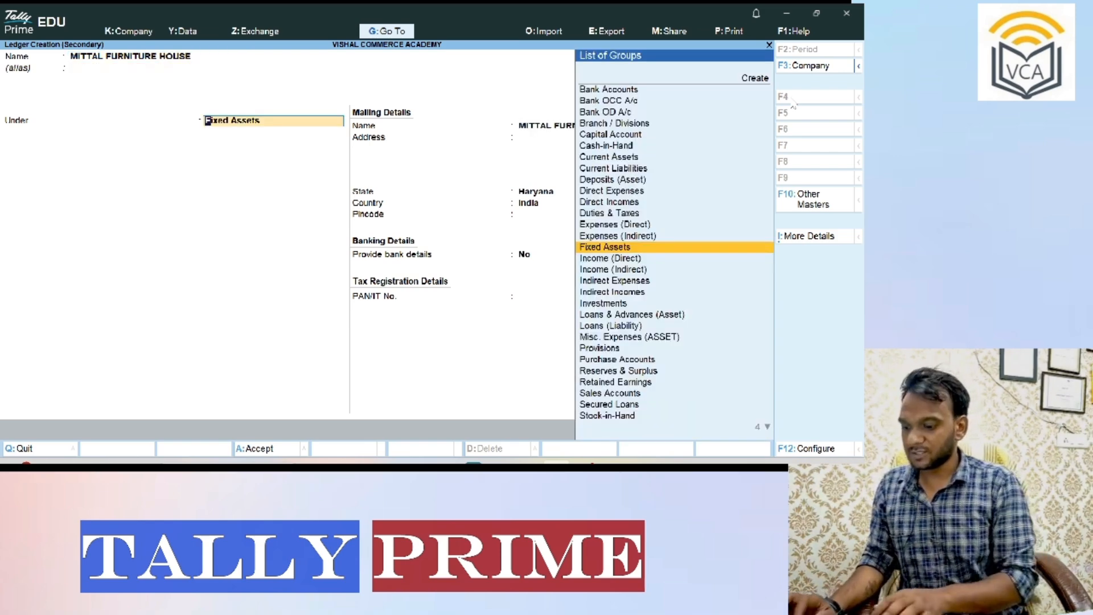
- Place the MITTAL FURNITURE HOUSE ledger under Sundry Creditors and save it with the remaining details at their defaults
{"action": "type", "text": "s"}
{"action": "key", "text": "BackSpace"}
{"action": "key", "text": "BackSpace"}
{"action": "key", "text": "BackSpace"}
{"action": "key", "text": "BackSpace"}
{"action": "key", "text": "BackSpace"}
{"action": "key", "text": "BackSpace"}
{"action": "key", "text": "BackSpace"}
{"action": "key", "text": "BackSpace"}
{"action": "key", "text": "BackSpace"}
{"action": "key", "text": "BackSpace"}
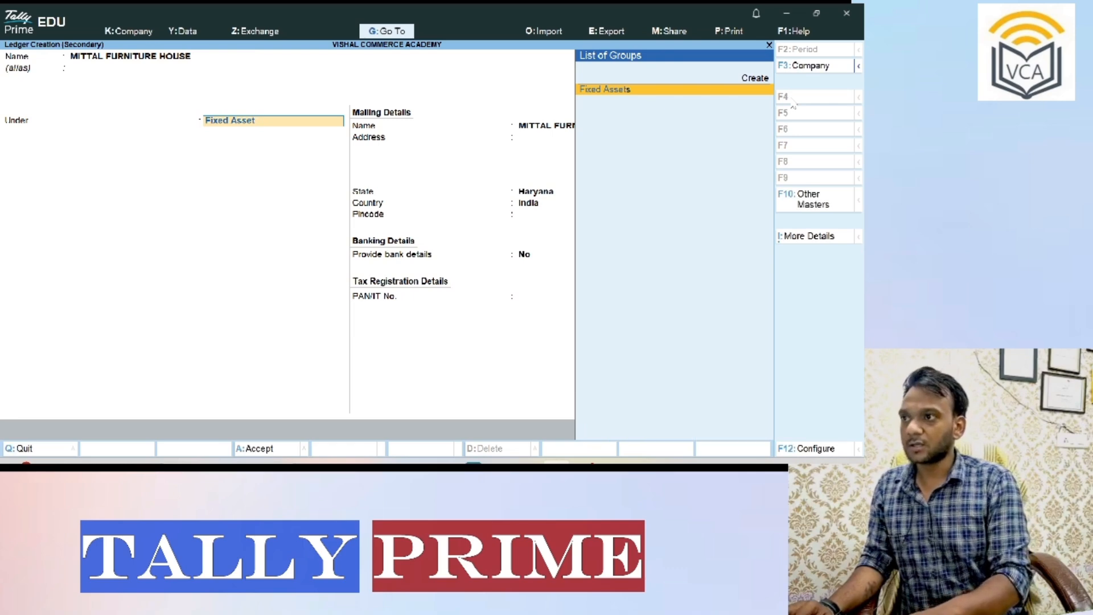
{"action": "key", "text": "BackSpace"}
{"action": "key", "text": "BackSpace"}
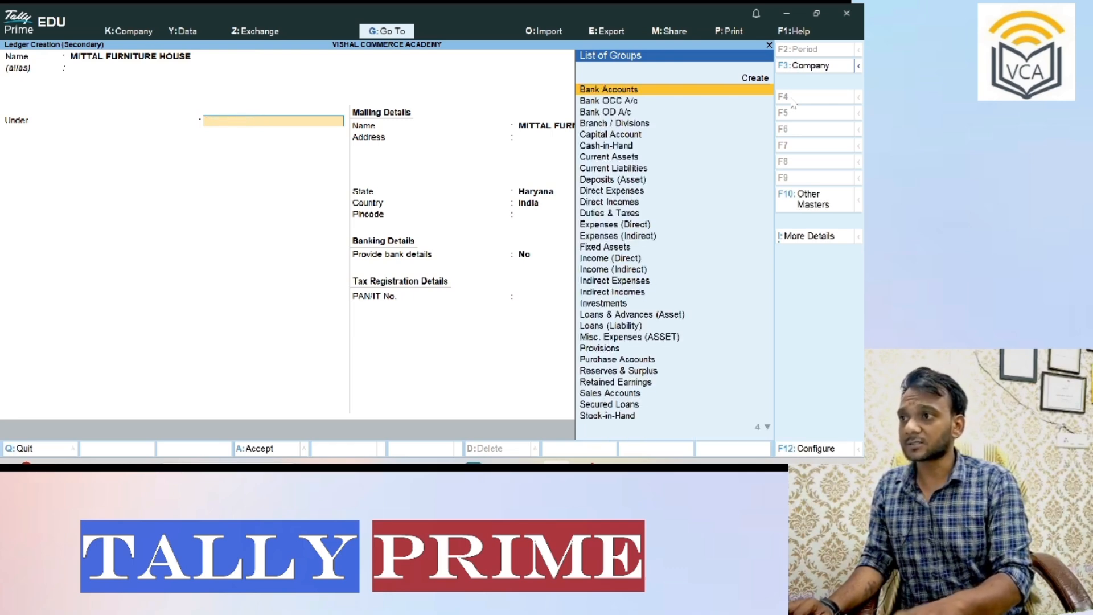
{"action": "type", "text": "SUN"}
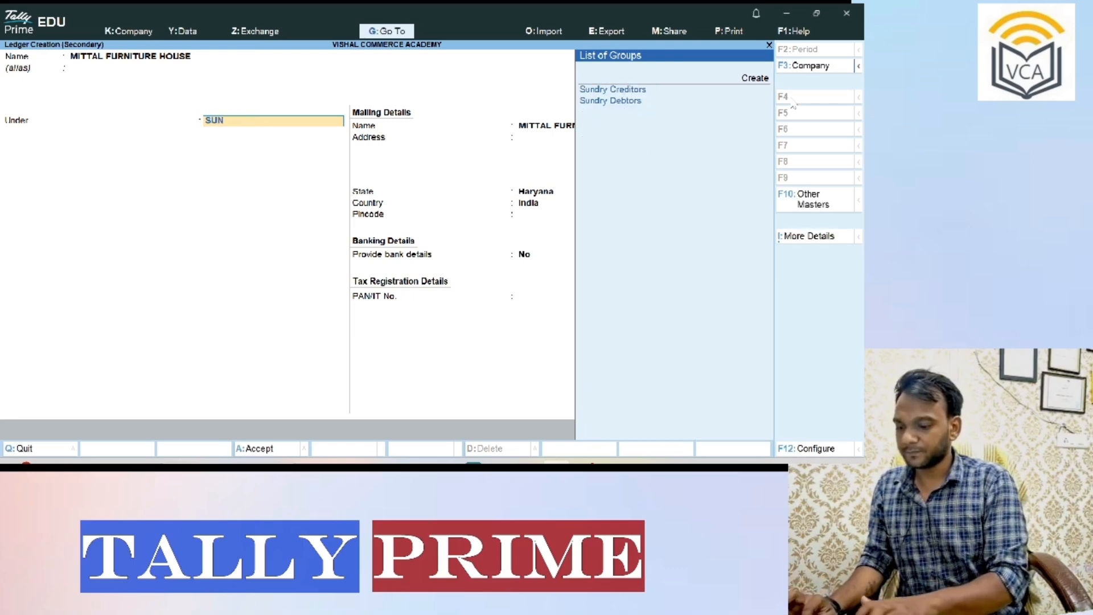
{"action": "type", "text": "DRY"}
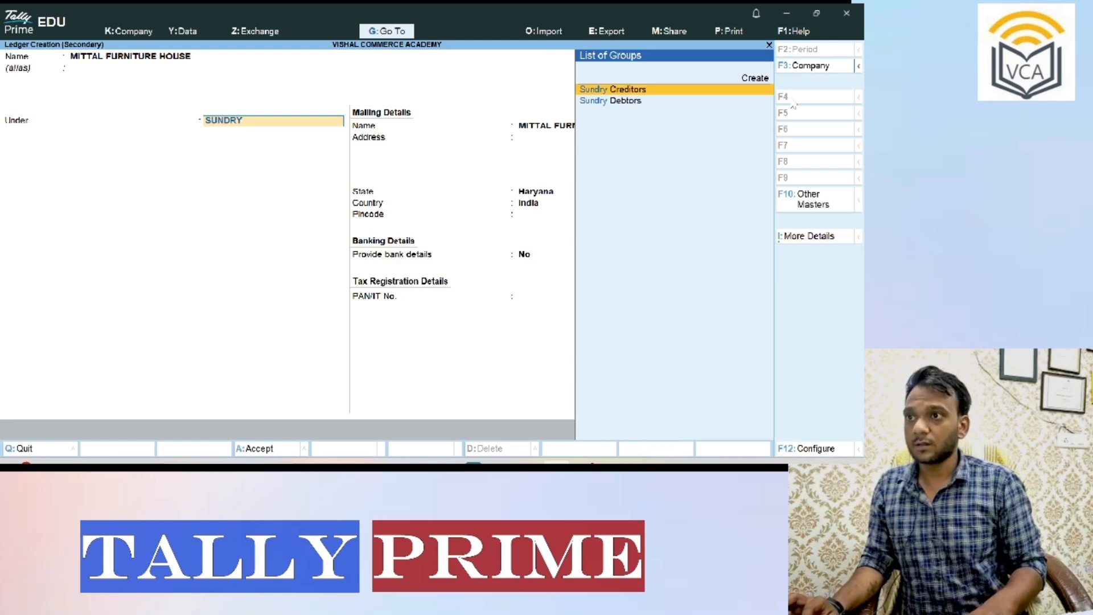
{"action": "key", "text": "Return"}
{"action": "key", "text": "Return"}
{"action": "key", "text": "Return"}
{"action": "key", "text": "Return"}
{"action": "key", "text": "Return"}
{"action": "key", "text": "Return"}
{"action": "key", "text": "Return"}
{"action": "key", "text": "Return"}
{"action": "key", "text": "Return"}
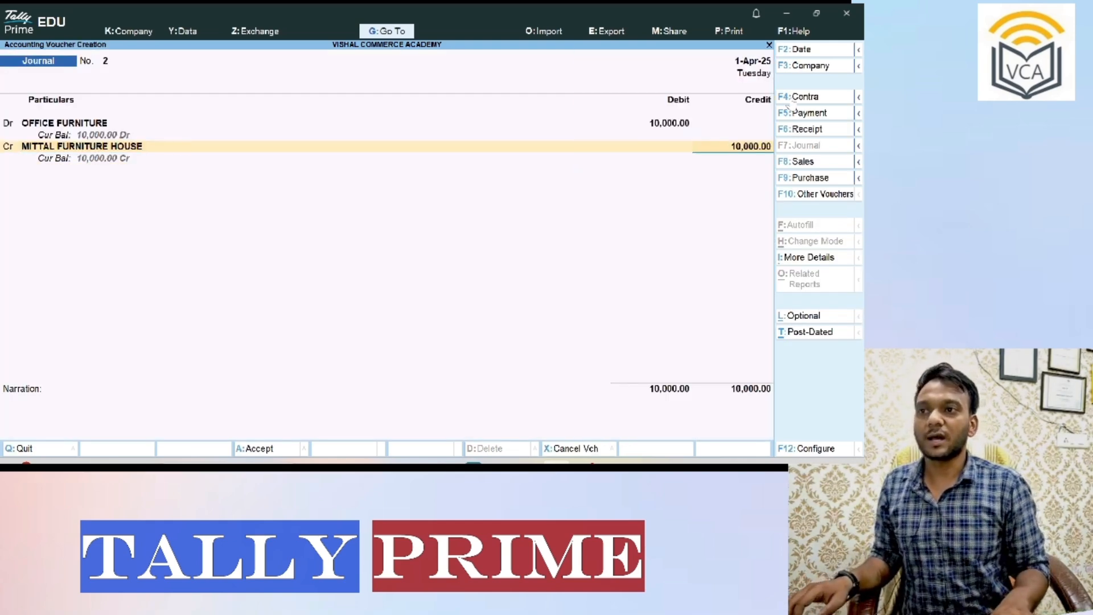
- Credit MITTAL FURNITURE HOUSE with 10,000 as an On Account reference and save the journal voucher without a narration
{"action": "key", "text": "Return"}
{"action": "key", "text": "Return"}
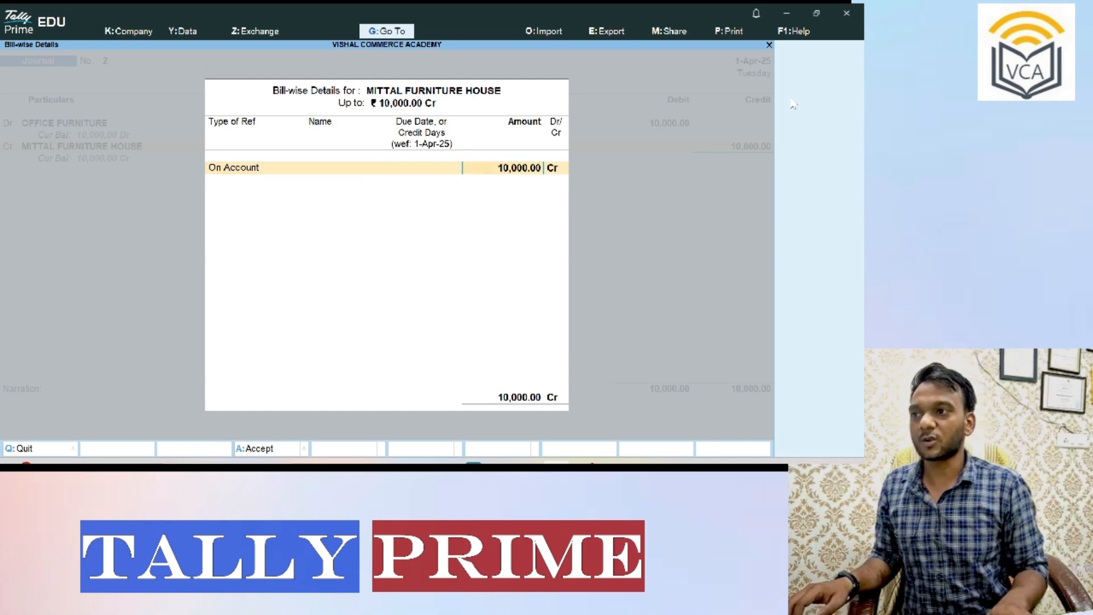
{"action": "key", "text": "Return"}
{"action": "key", "text": "Return"}
{"action": "key", "text": "Return"}
{"action": "key", "text": "Return"}
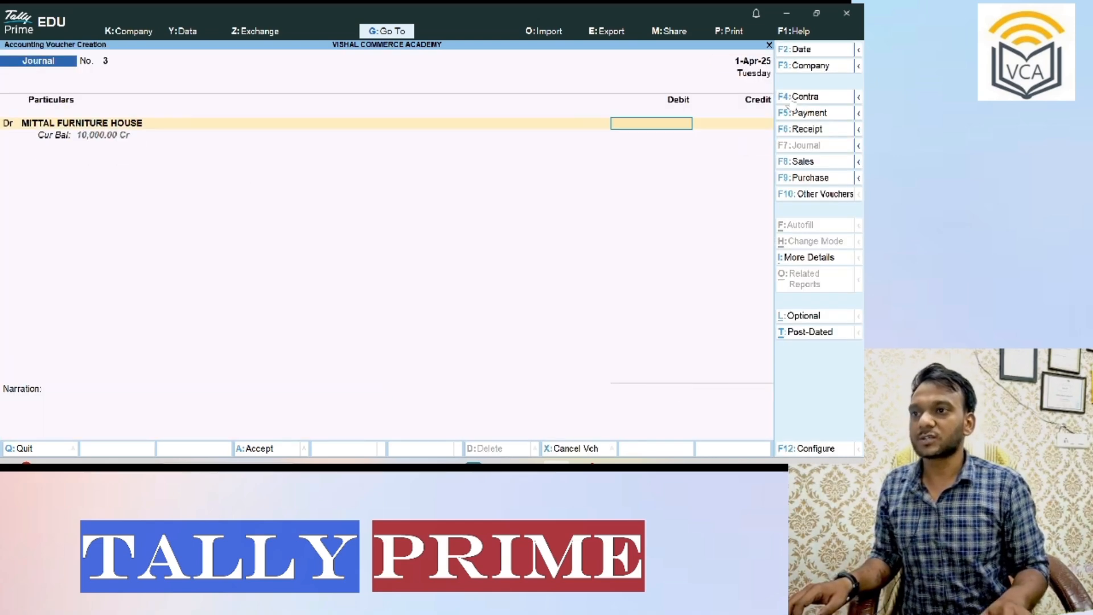
- Abandon the unfinished third journal voucher and examine the Balance Sheet in detailed form, including the OFFICE FURNITURE line under Fixed Assets
{"action": "key", "text": "Escape"}
{"action": "key", "text": "Return"}
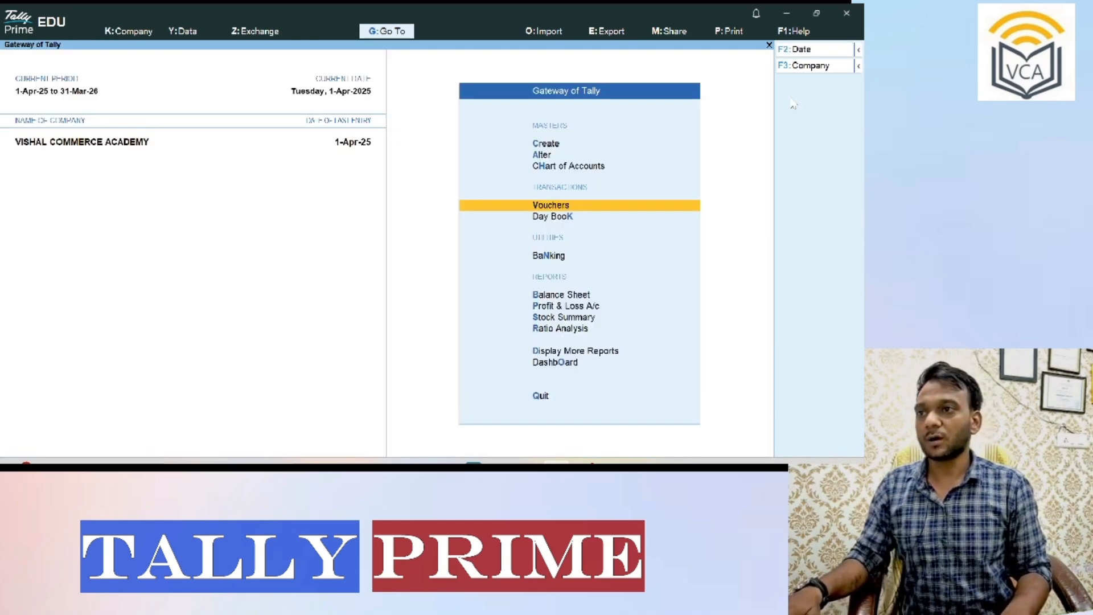
{"action": "key", "text": "b"}
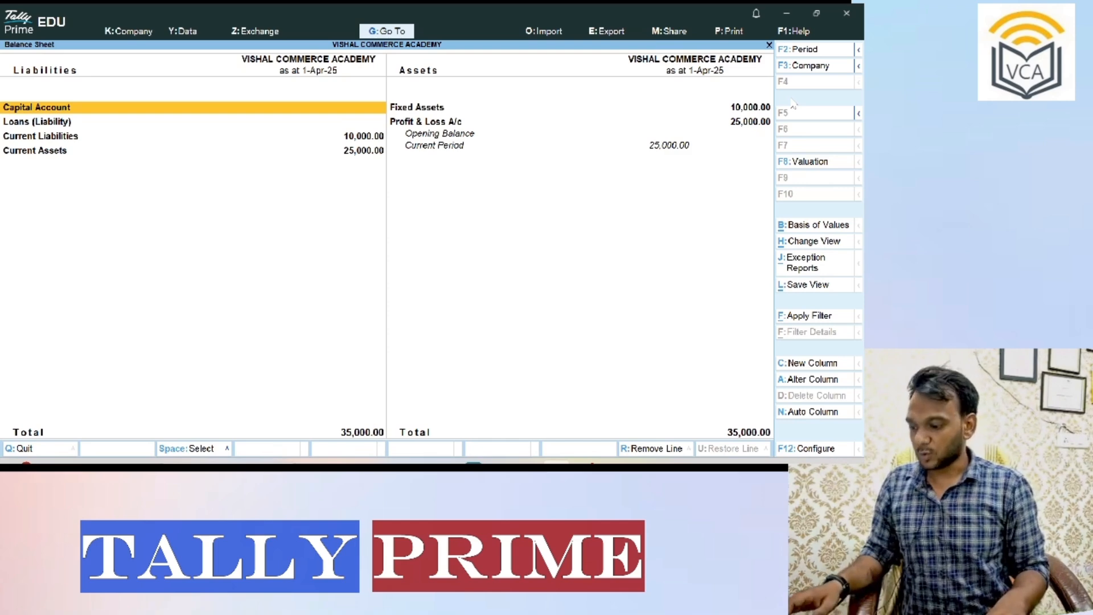
{"action": "key", "text": "alt+F5"}
{"action": "key", "text": "Right"}
{"action": "key", "text": "Down"}
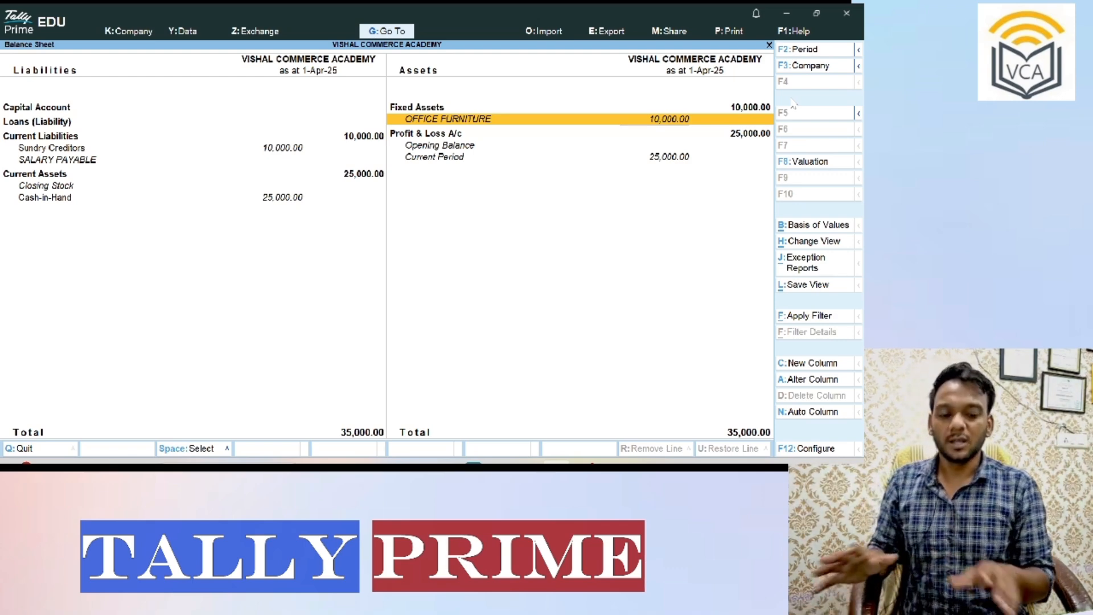
- Examine the April vouchers of the OFFICE FURNITURE ledger, and return to the Gateway of Tally without quitting the program
{"action": "key", "text": "Return"}
{"action": "key", "text": "Return"}
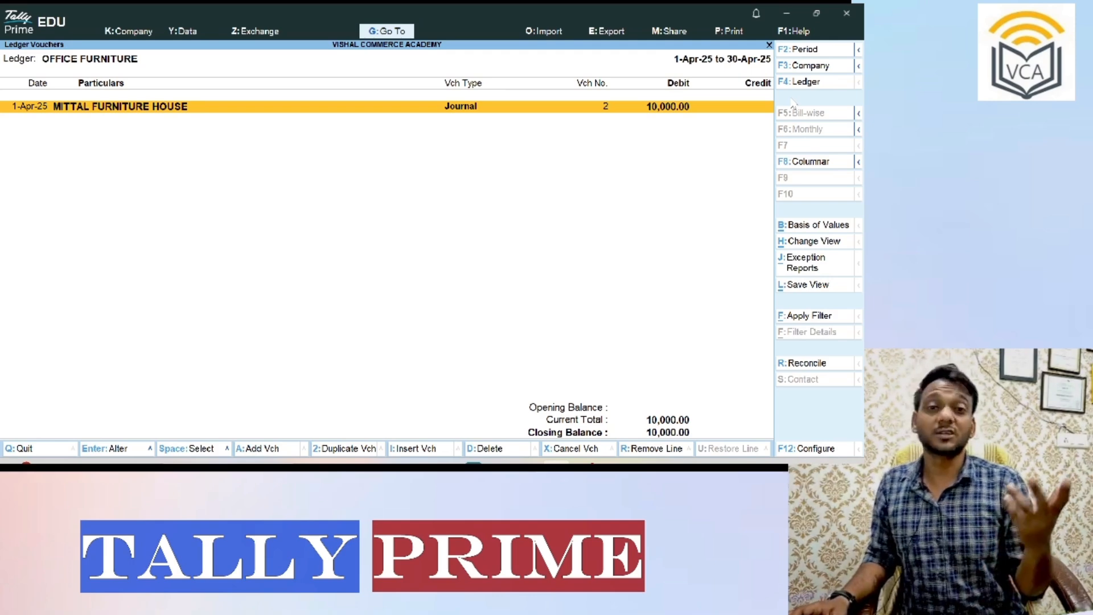
{"action": "key", "text": "Escape"}
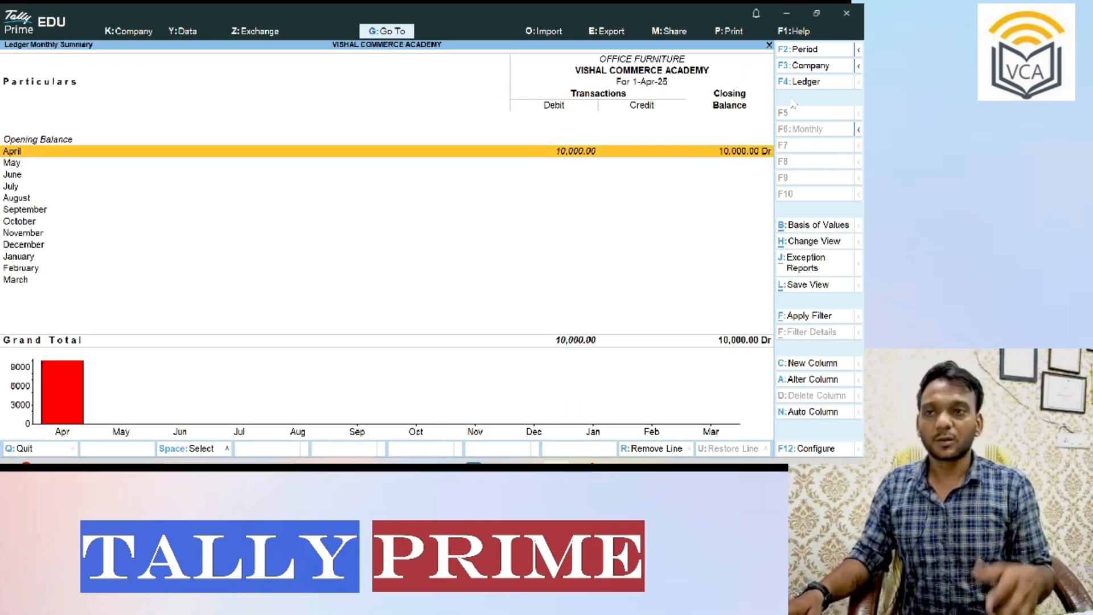
{"action": "key", "text": "Escape"}
{"action": "key", "text": "Escape"}
{"action": "key", "text": "Escape"}
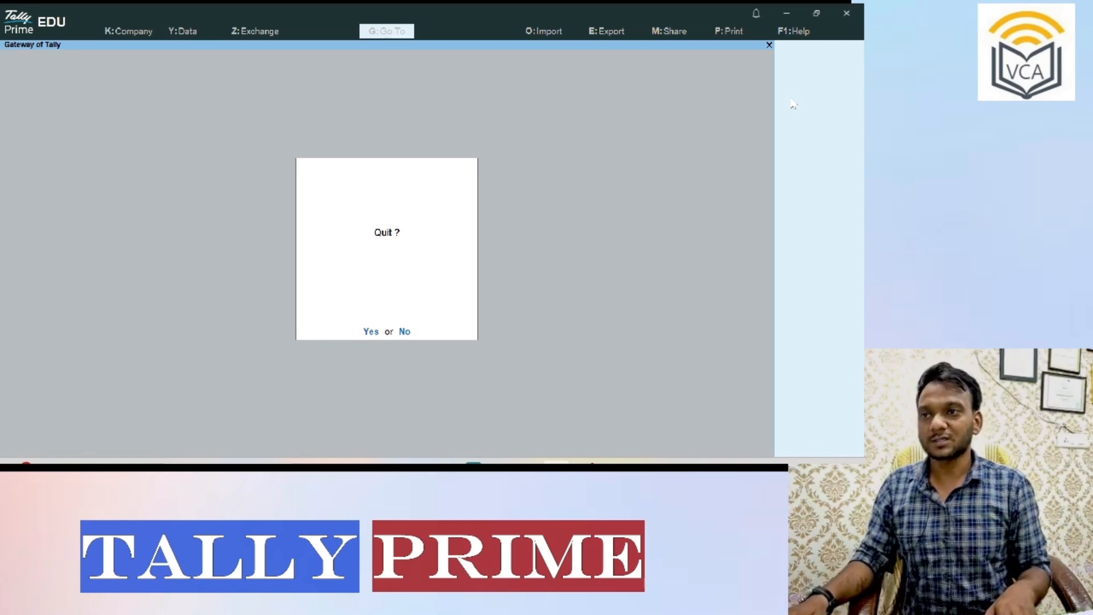
{"action": "key", "text": "n"}
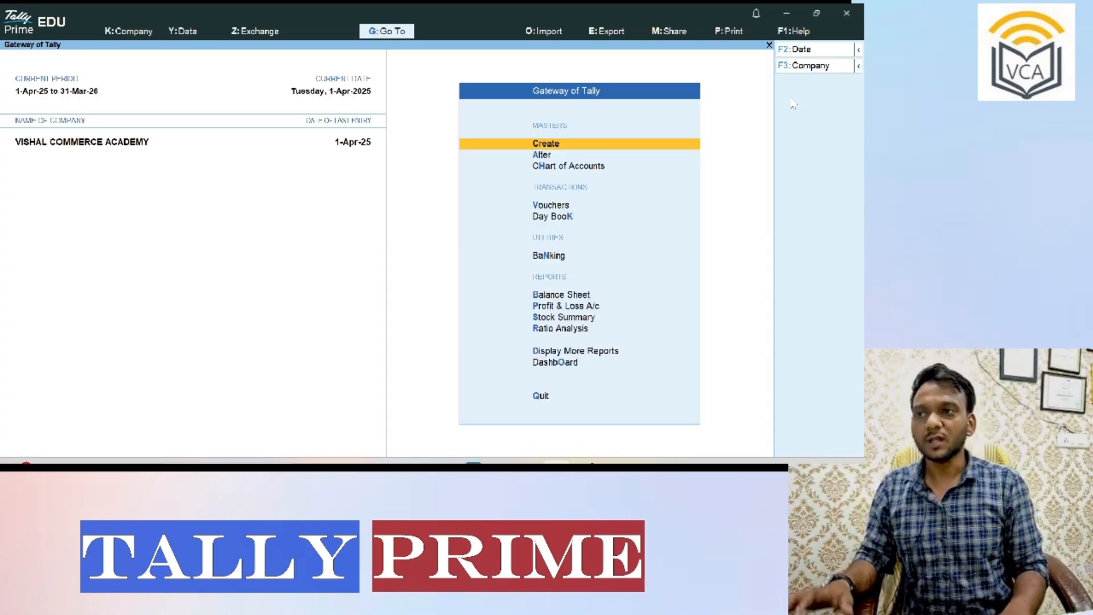